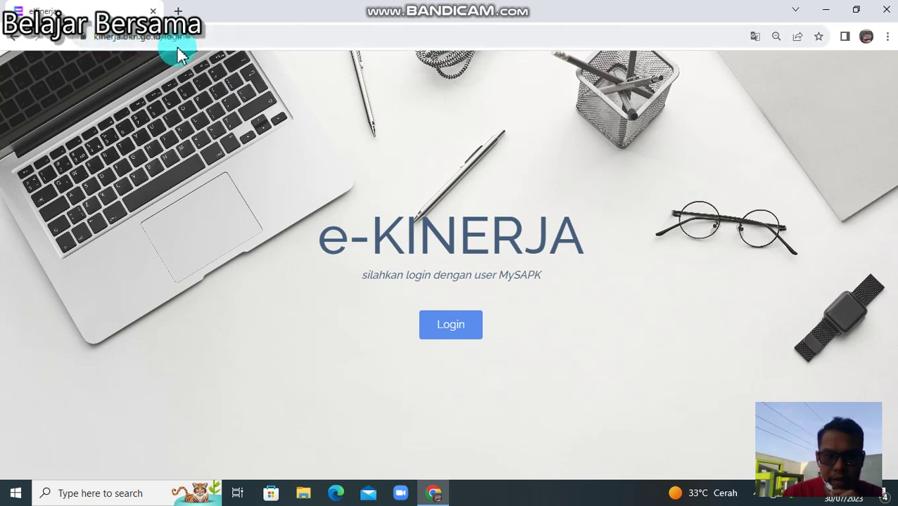
- Start the e-Kinerja login to reach the PUBLIC-SIASN sign-in page
{"action": "left_click", "coordinate": [465, 327]}
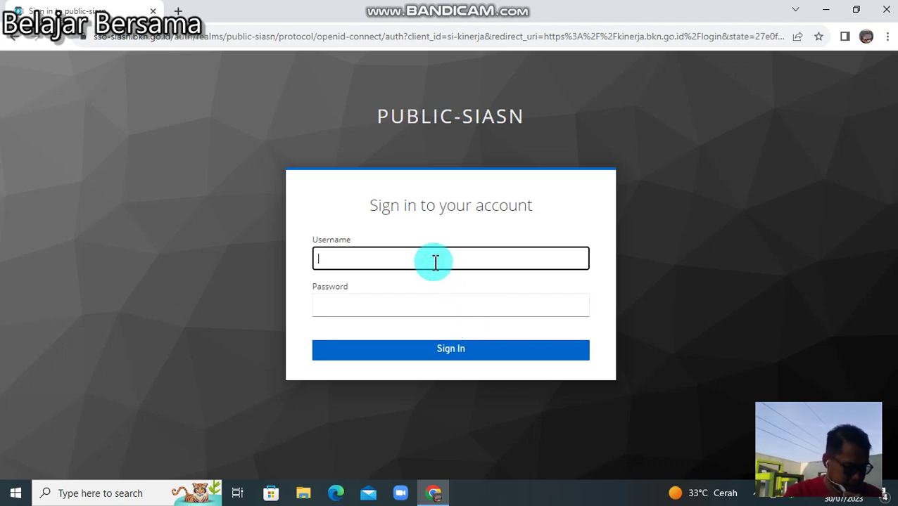
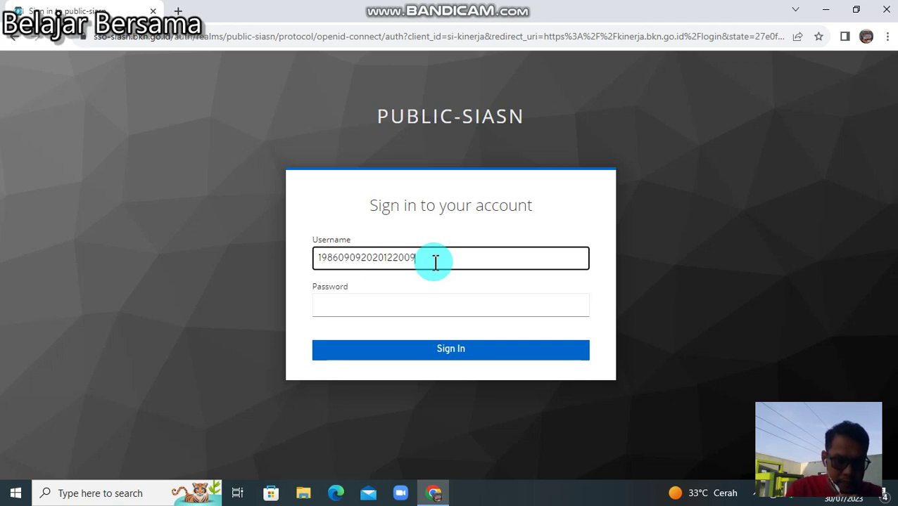
- Sign in with the employee's NIP and account password to reach the Daftar SKP list
{"action": "key", "text": "Tab"}
{"action": "key", "text": "Caps_Lock"}
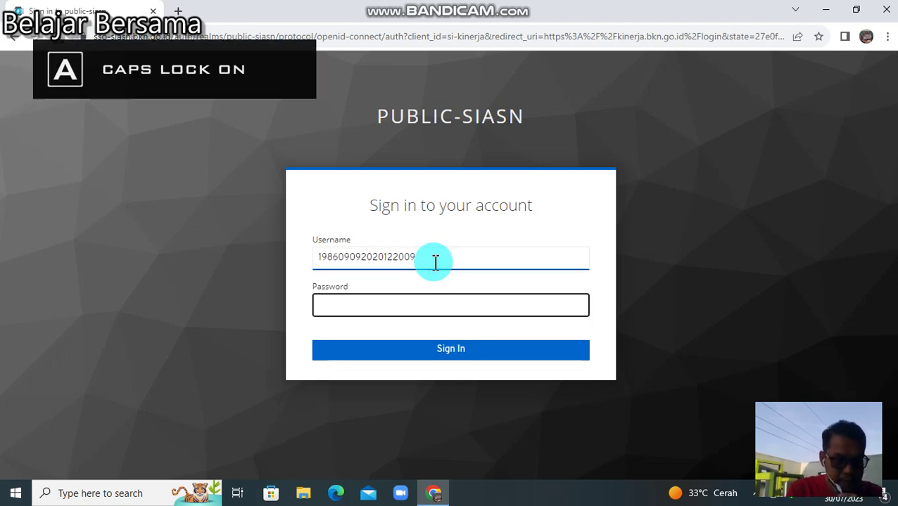
{"action": "key", "text": "Caps_Lock"}
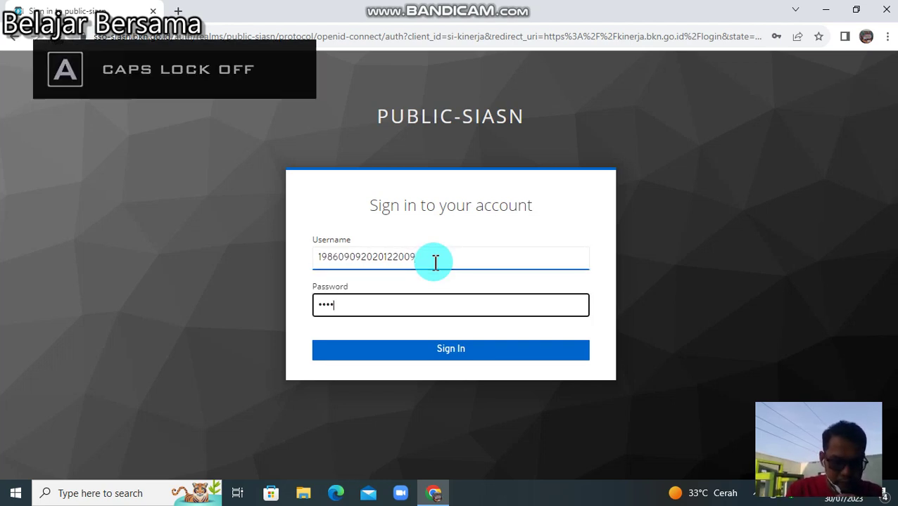
{"action": "key", "text": "Return"}
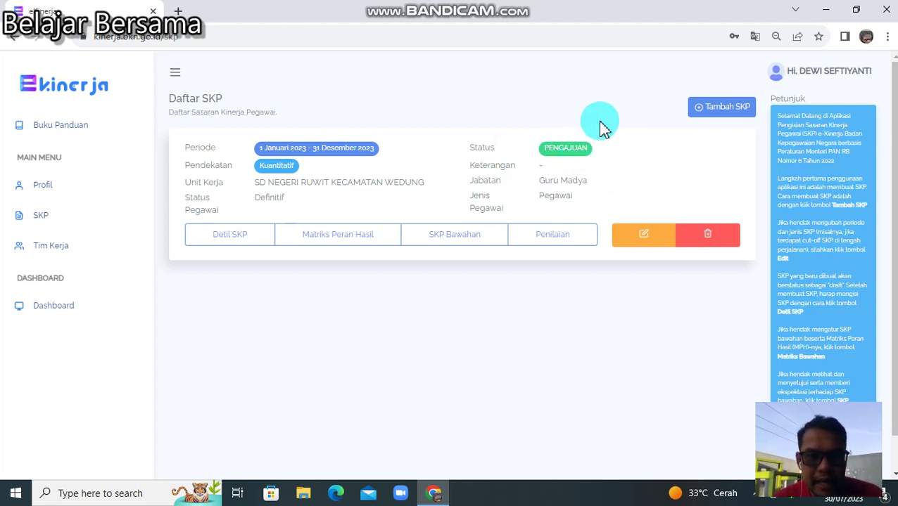
- Review the 2023 SKP marked PENGAJUAN and open the user menu for logging out
{"action": "scroll", "coordinate": [593, 155], "scroll_direction": "down", "scroll_amount": 1}
{"action": "scroll", "coordinate": [593, 156], "scroll_direction": "down", "scroll_amount": 2}
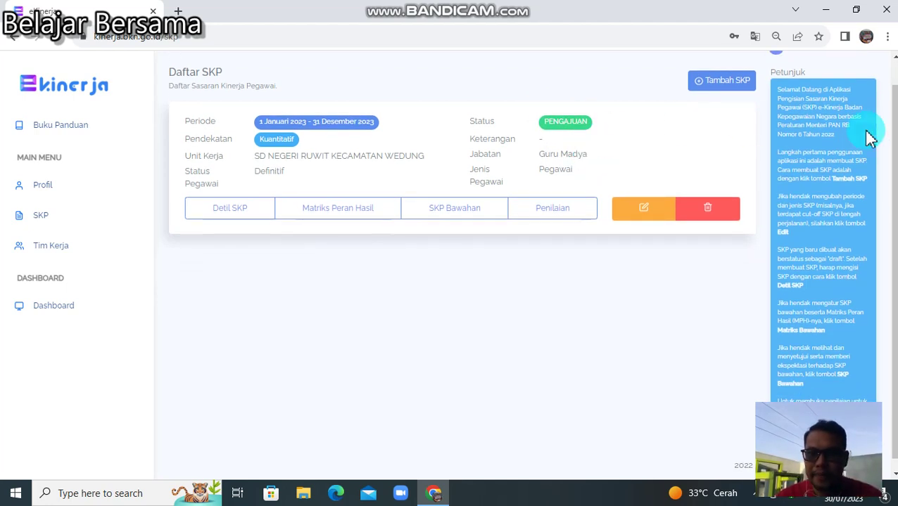
{"action": "scroll", "coordinate": [557, 194], "scroll_direction": "up", "scroll_amount": 3}
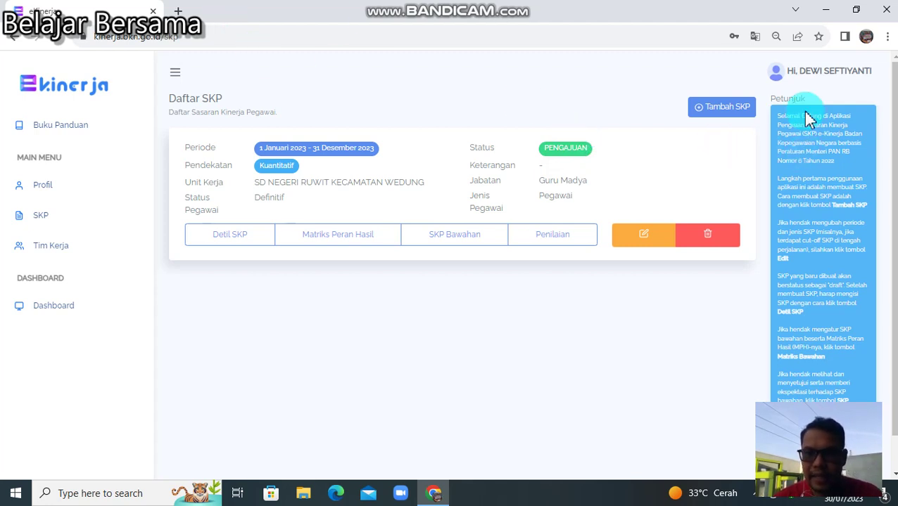
{"action": "left_click", "coordinate": [799, 73]}
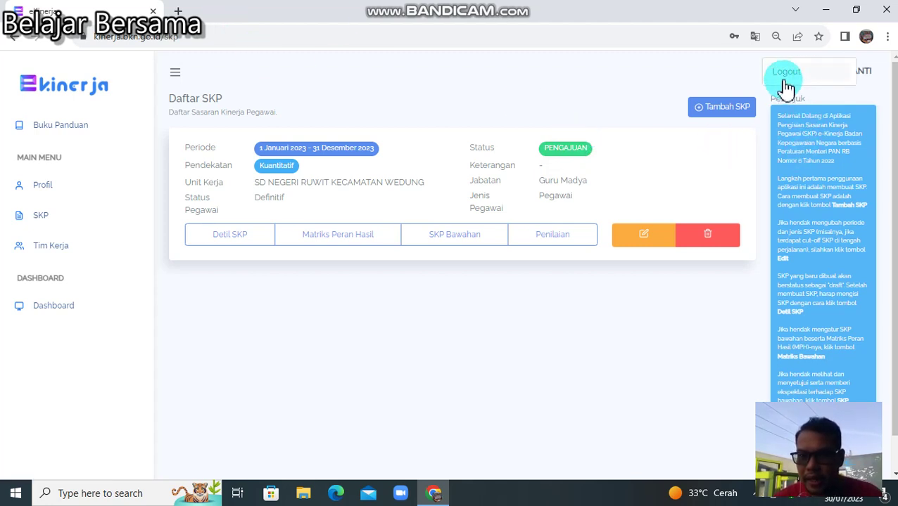
- Log out of the employee's account and return to the PUBLIC-SIASN sign-in form
{"action": "left_click", "coordinate": [786, 77]}
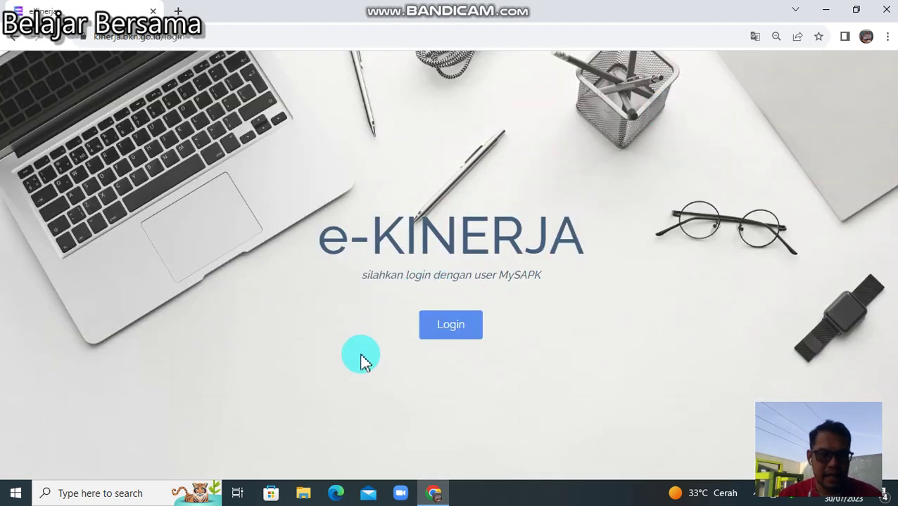
{"action": "left_click", "coordinate": [445, 338]}
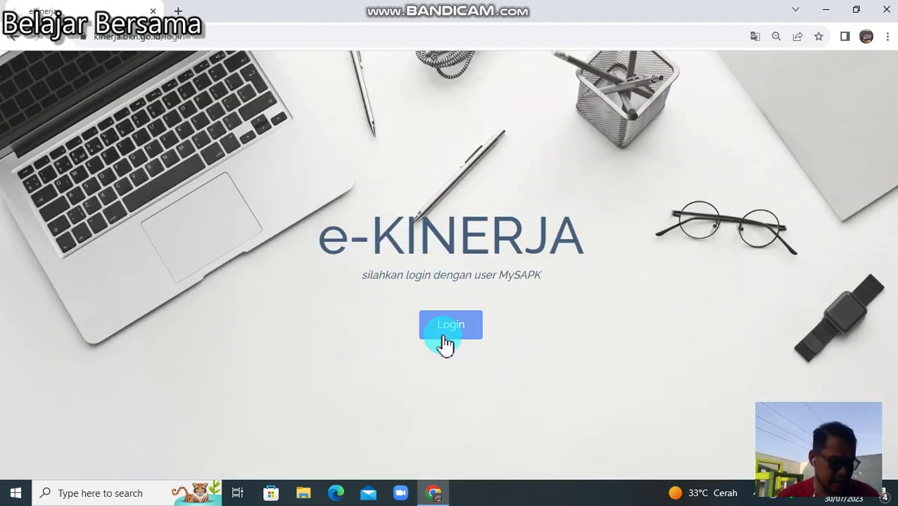
{"action": "left_click", "coordinate": [374, 255]}
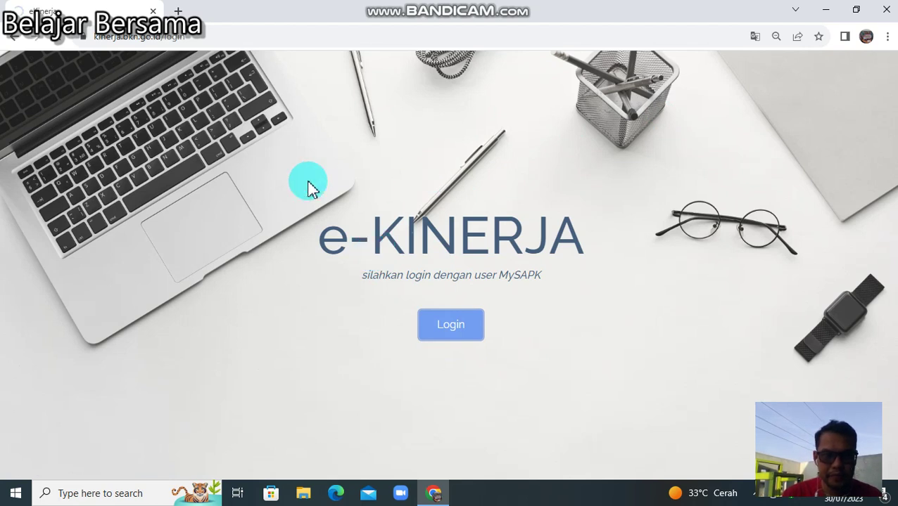
{"action": "left_click", "coordinate": [453, 320]}
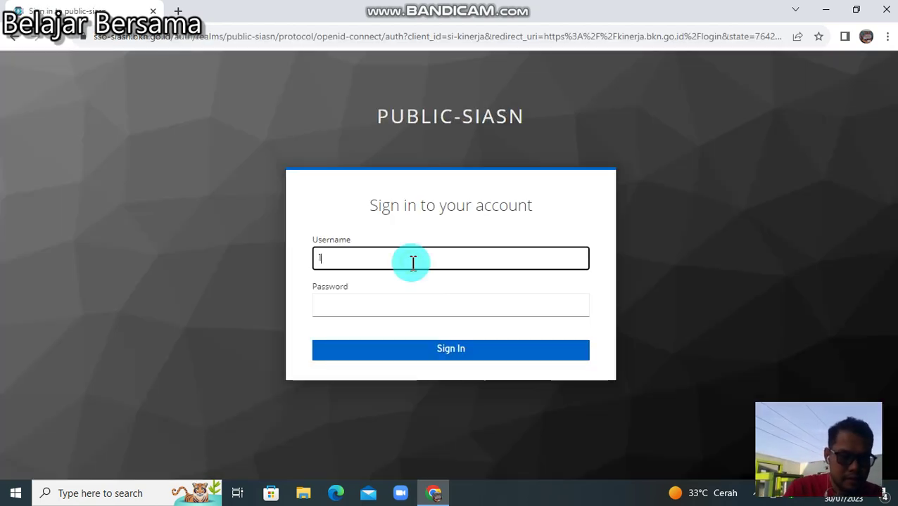
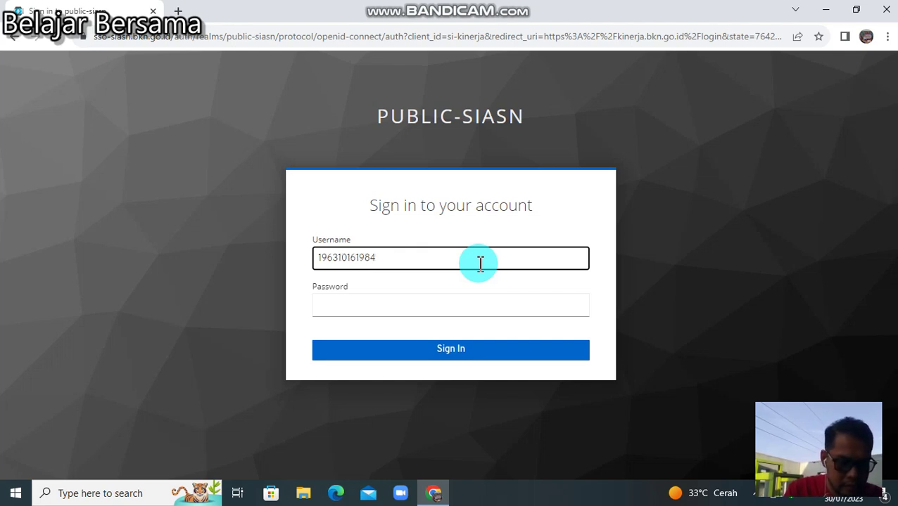
- Sign in with the supervising principal's NIP and account password
{"action": "key", "text": "Tab"}
{"action": "key", "text": "Caps_Lock"}
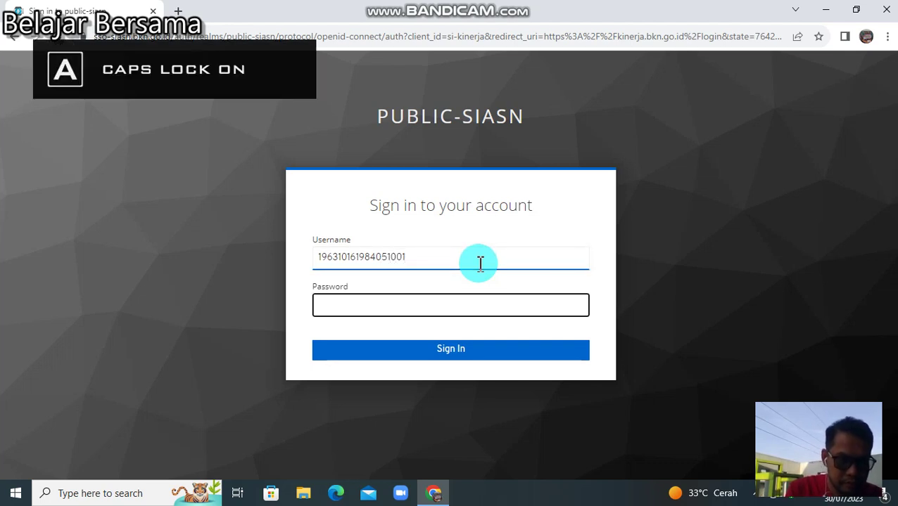
{"action": "type", "text": "•"}
{"action": "key", "text": "Caps_Lock"}
{"action": "type", "text": "••••"}
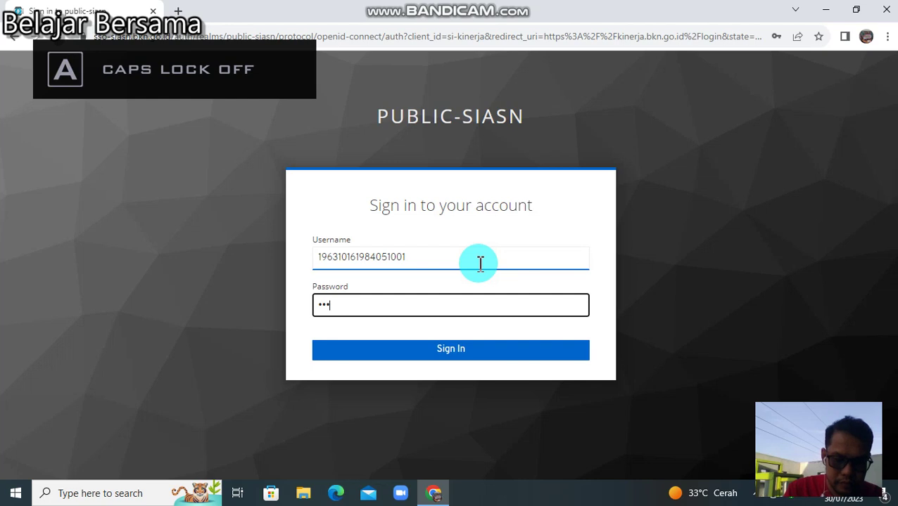
{"action": "type", "text": "•"}
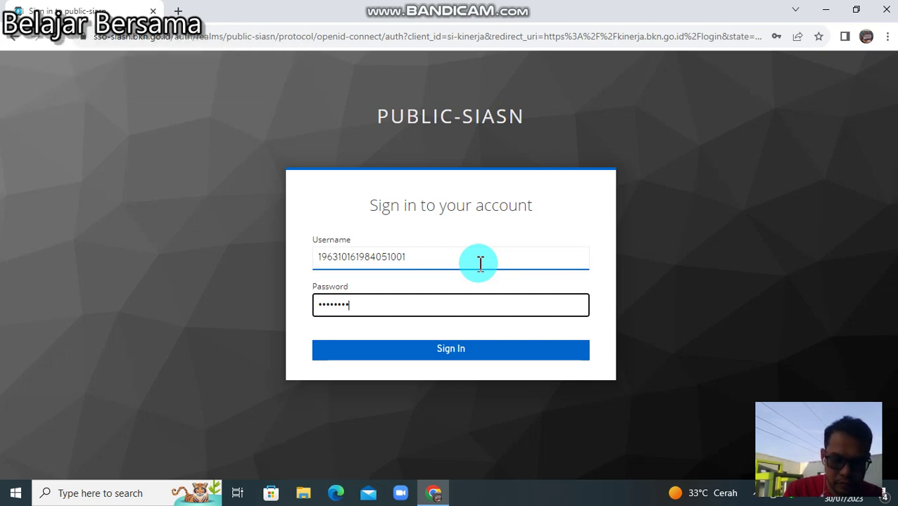
{"action": "type", "text": "•"}
{"action": "key", "text": "Return"}
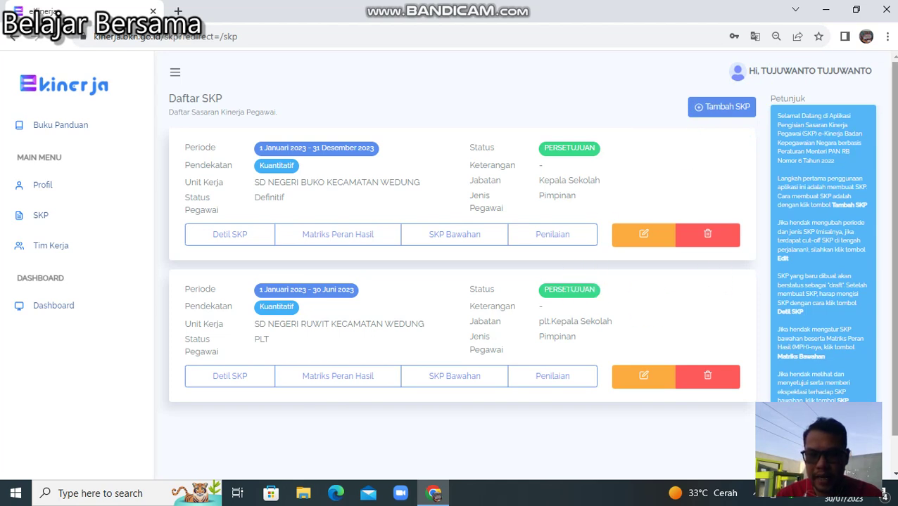
- List subordinates of the Januari–Juni 2023 SKP and open the Guru Madya teacher's details
{"action": "scroll", "coordinate": [882, 280], "scroll_direction": "down", "scroll_amount": 2}
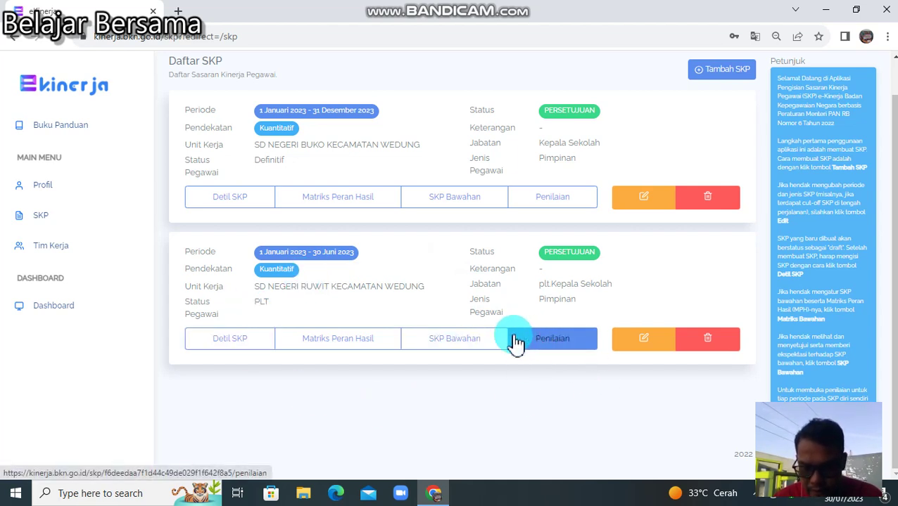
{"action": "left_click", "coordinate": [448, 345]}
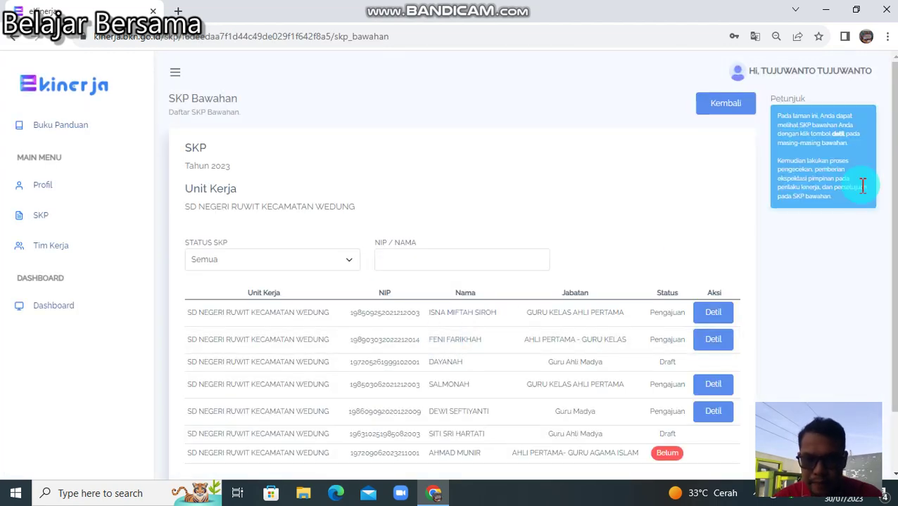
{"action": "scroll", "coordinate": [528, 265], "scroll_direction": "down", "scroll_amount": 1}
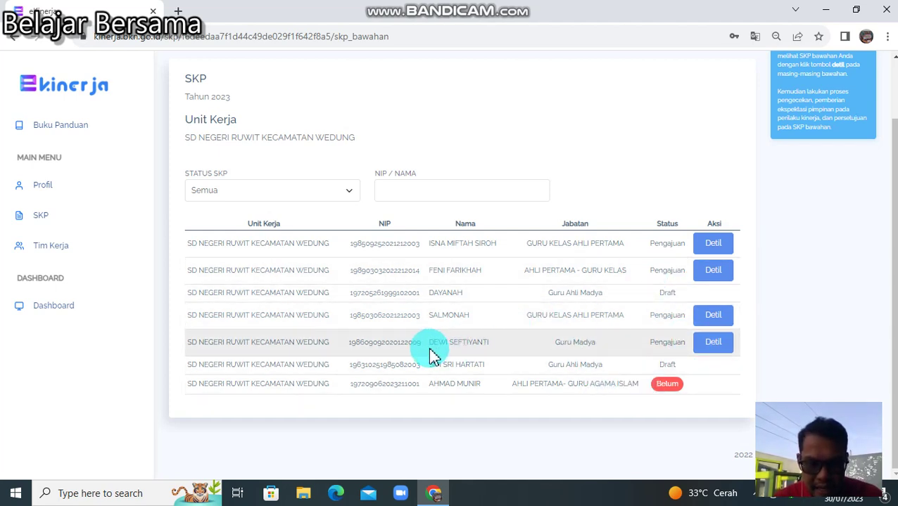
{"action": "left_click_drag", "start_coordinate": [430, 346], "coordinate": [485, 344]}
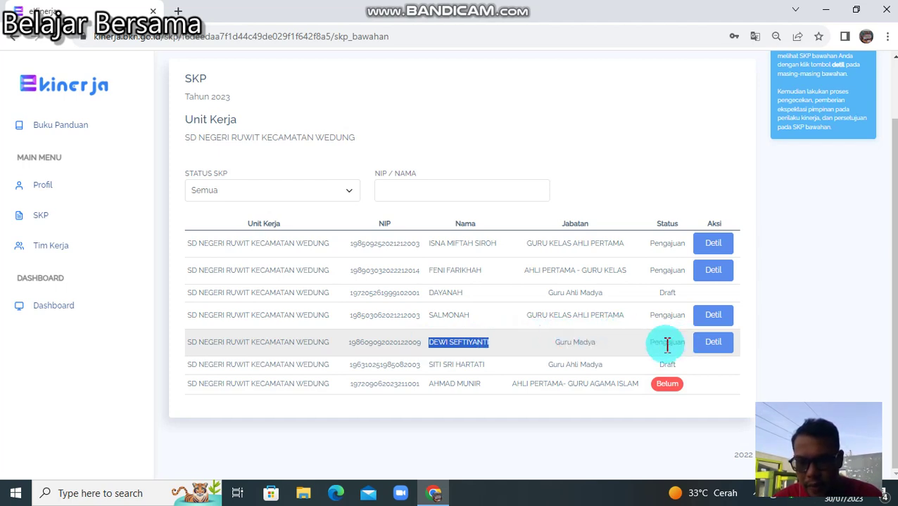
{"action": "left_click", "coordinate": [710, 347]}
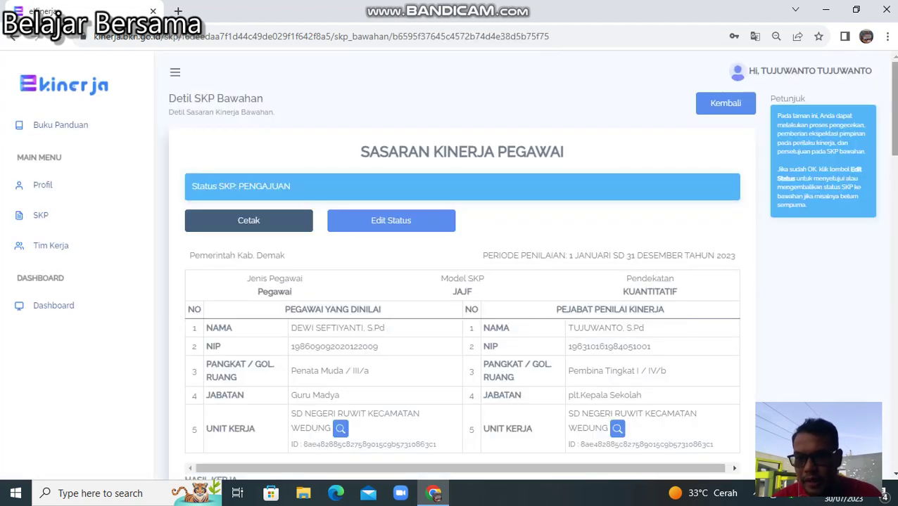
- Scroll past the Hasil Kerja table down to the PERILAKU KERJA section
{"action": "scroll", "coordinate": [461, 267], "scroll_direction": "down", "scroll_amount": 10}
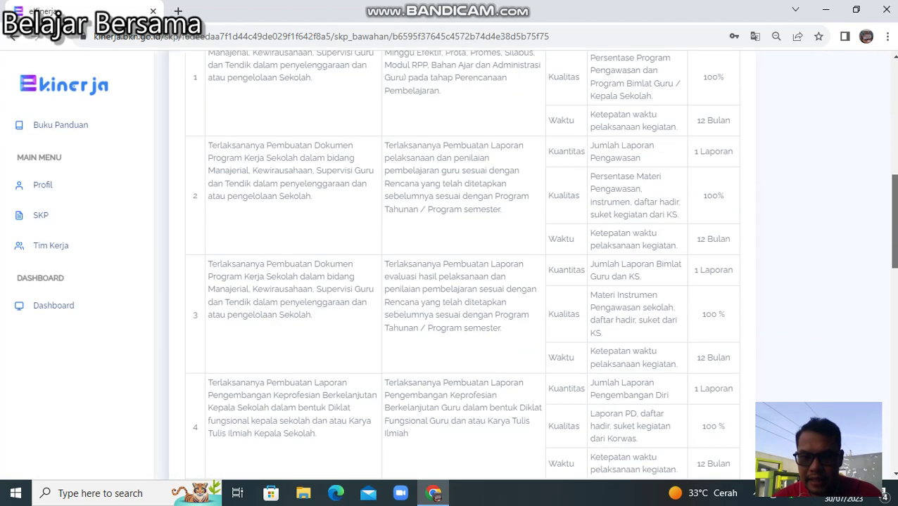
{"action": "scroll", "coordinate": [461, 267], "scroll_direction": "down", "scroll_amount": 5}
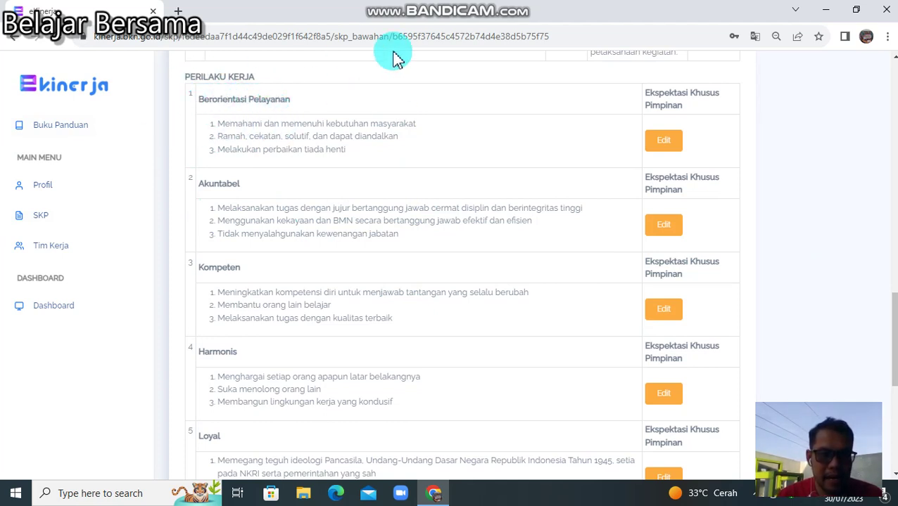
- Set the Berorientasi Pelayanan expectation to the suggestion about meeting targets and quality standards
{"action": "left_click", "coordinate": [665, 143]}
{"action": "left_click", "coordinate": [618, 141]}
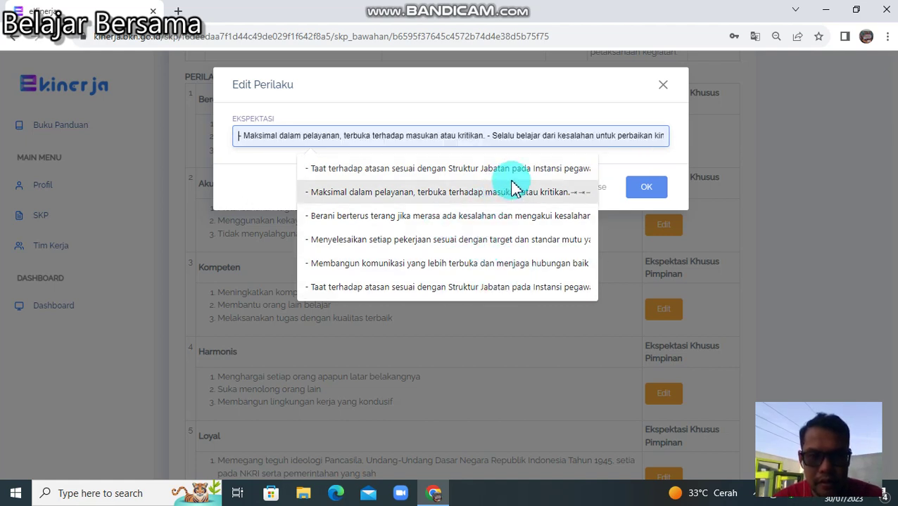
{"action": "left_click", "coordinate": [526, 241]}
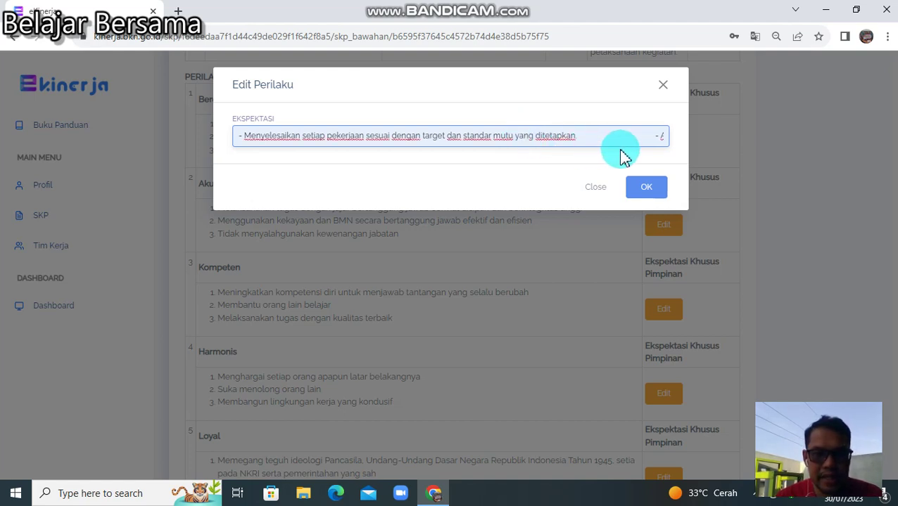
{"action": "type", "text": "."}
{"action": "left_click", "coordinate": [647, 188]}
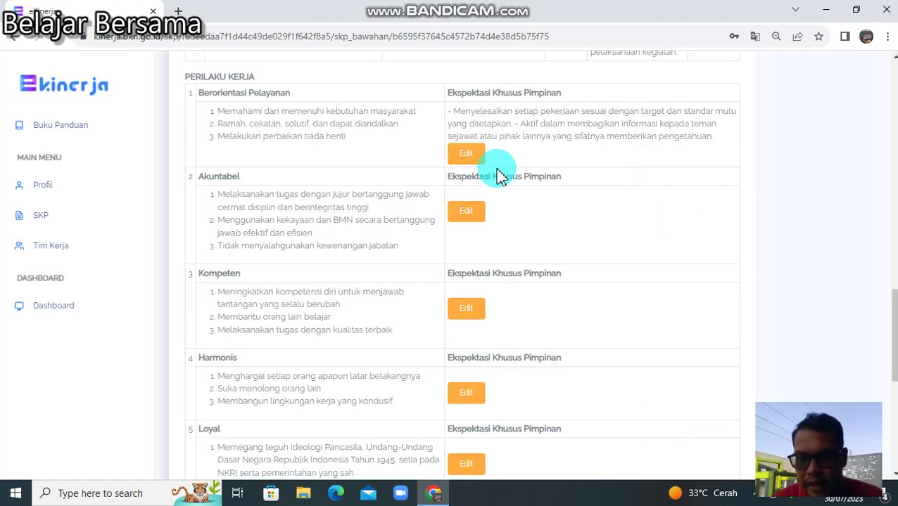
- Set the Akuntabel expectation to the suggestion about maximal, open service
{"action": "left_click", "coordinate": [469, 215]}
{"action": "left_click", "coordinate": [354, 133]}
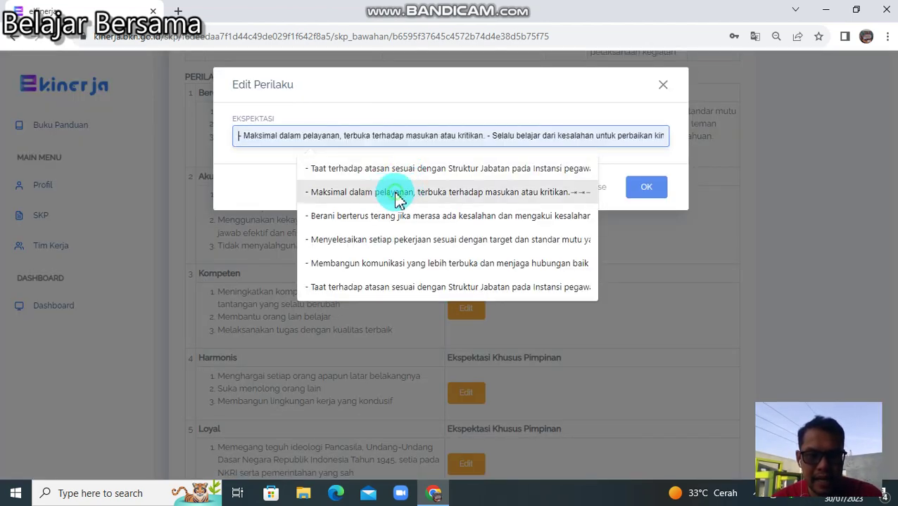
{"action": "left_click", "coordinate": [397, 199]}
{"action": "left_click", "coordinate": [642, 191]}
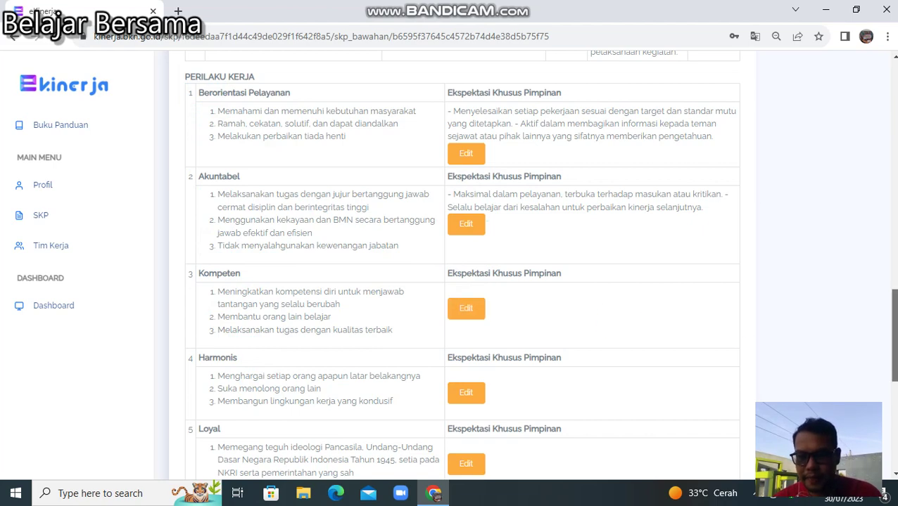
{"action": "scroll", "coordinate": [464, 267], "scroll_direction": "down", "scroll_amount": 2}
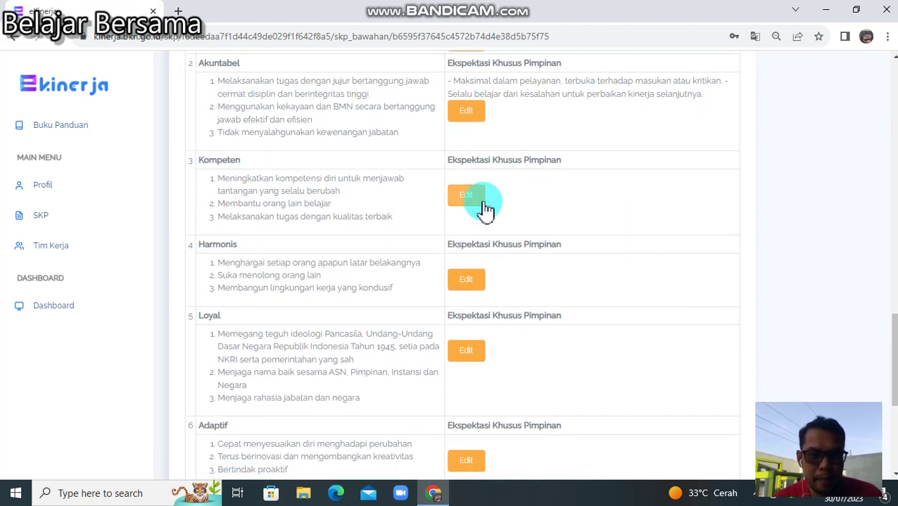
- Set the Kompeten expectation to the suggestion about honestly admitting mistakes
{"action": "left_click", "coordinate": [485, 210]}
{"action": "left_click", "coordinate": [359, 142]}
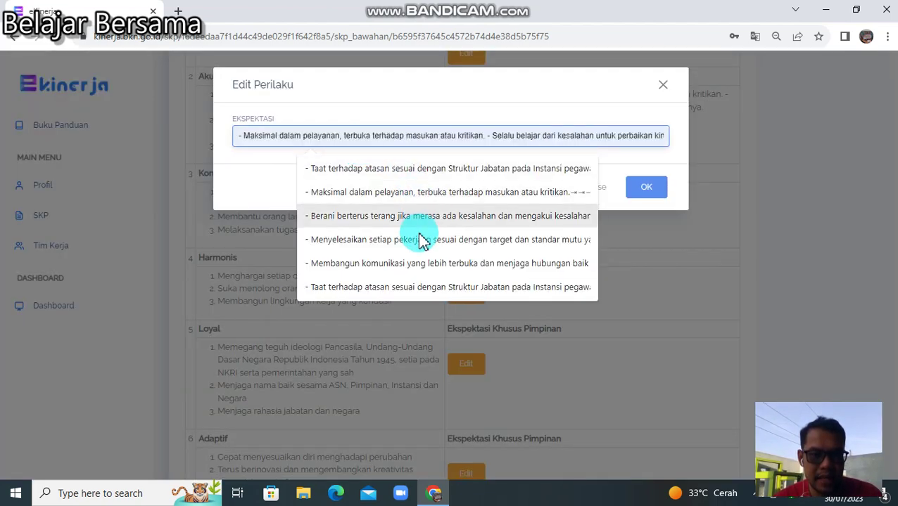
{"action": "left_click", "coordinate": [375, 219]}
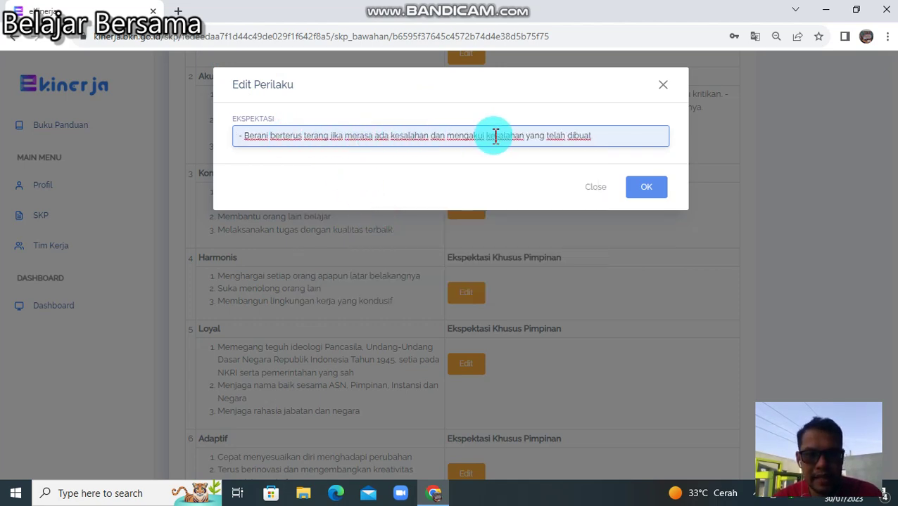
{"action": "left_click", "coordinate": [645, 188]}
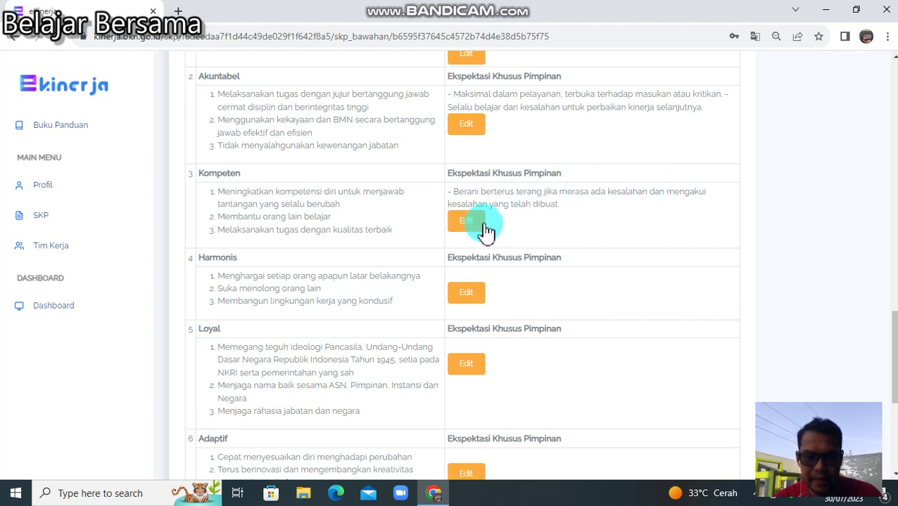
{"action": "scroll", "coordinate": [865, 307], "scroll_direction": "down", "scroll_amount": 1}
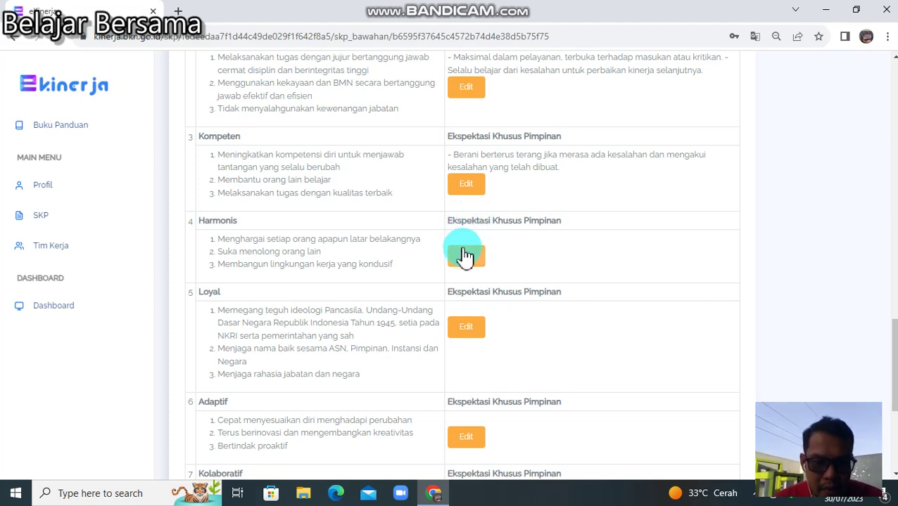
- Set the Harmonis expectation to the suggestion about meeting targets and quality
{"action": "left_click", "coordinate": [465, 257]}
{"action": "left_click", "coordinate": [305, 128]}
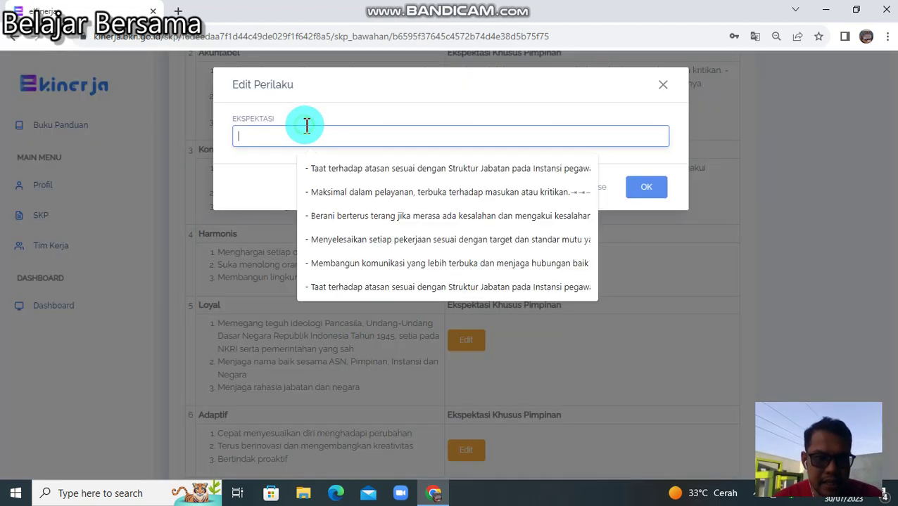
{"action": "left_click", "coordinate": [386, 240]}
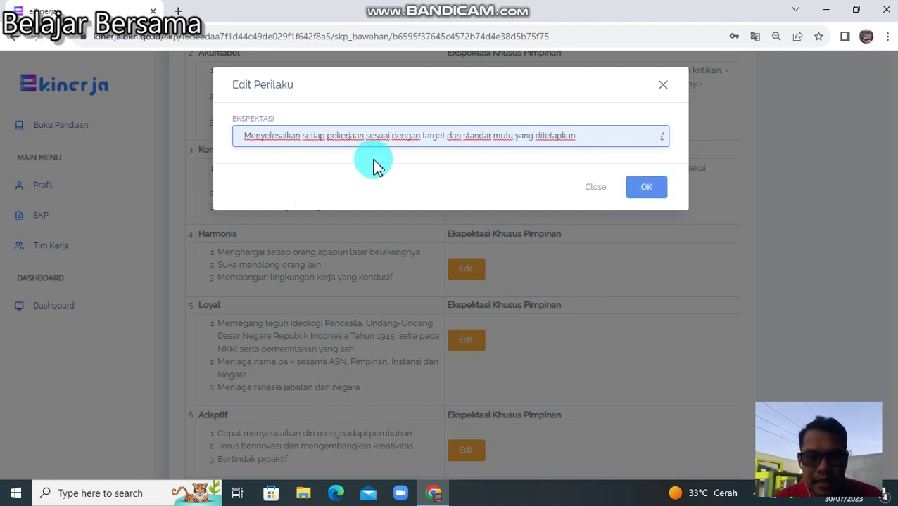
{"action": "left_click", "coordinate": [646, 189]}
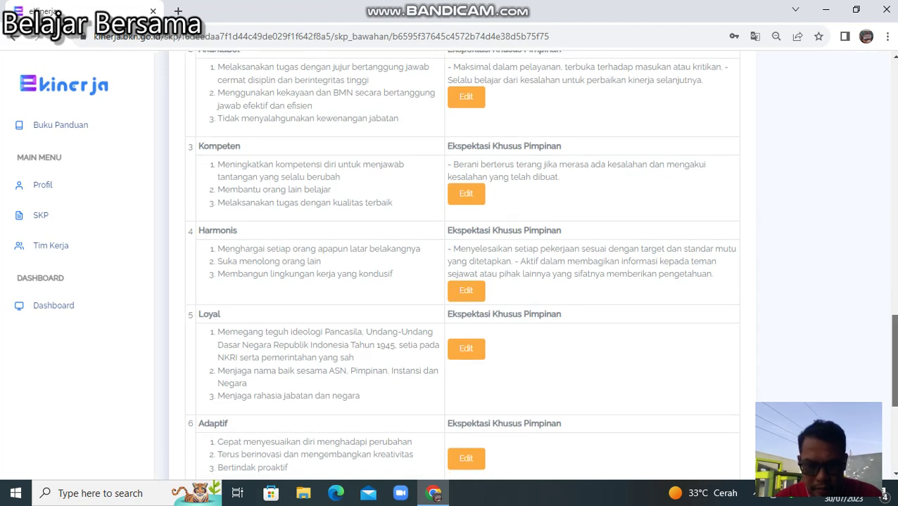
{"action": "scroll", "coordinate": [650, 154], "scroll_direction": "down", "scroll_amount": 4}
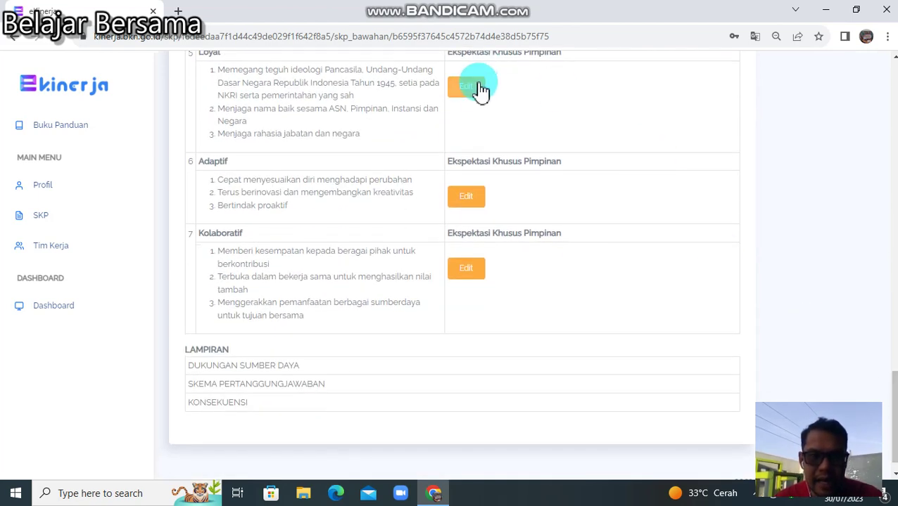
- Set the Loyal expectation to the suggestion about meeting targets and quality
{"action": "left_click", "coordinate": [477, 87]}
{"action": "left_click", "coordinate": [334, 136]}
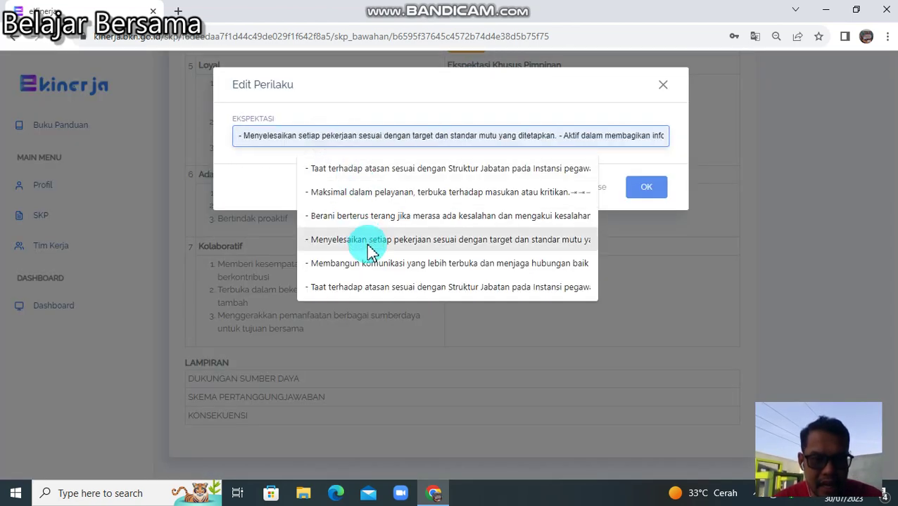
{"action": "left_click", "coordinate": [394, 248]}
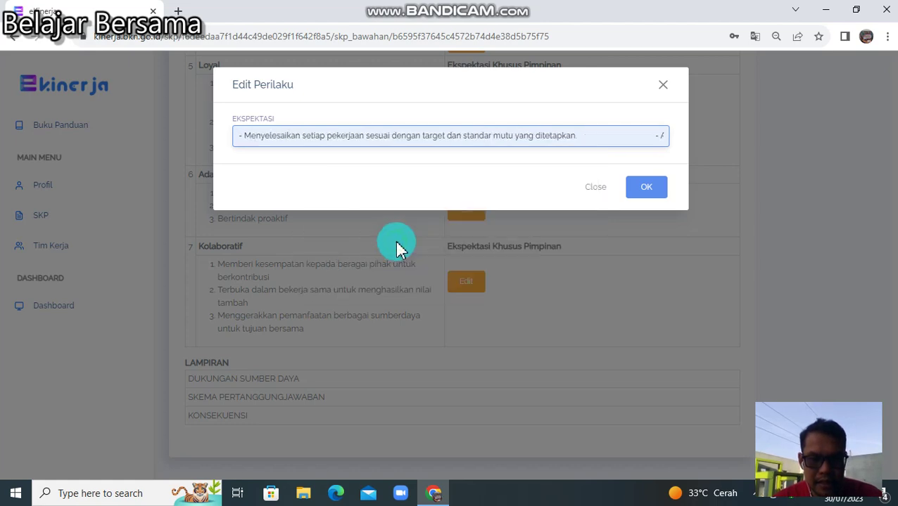
{"action": "left_click", "coordinate": [637, 185]}
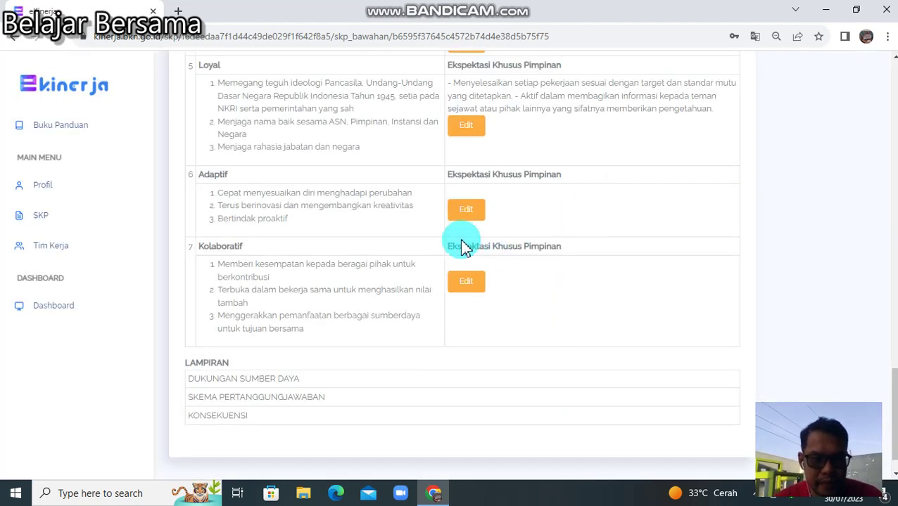
- Set the Adaptif expectation to the suggestion about open communication with stakeholders
{"action": "left_click", "coordinate": [476, 214]}
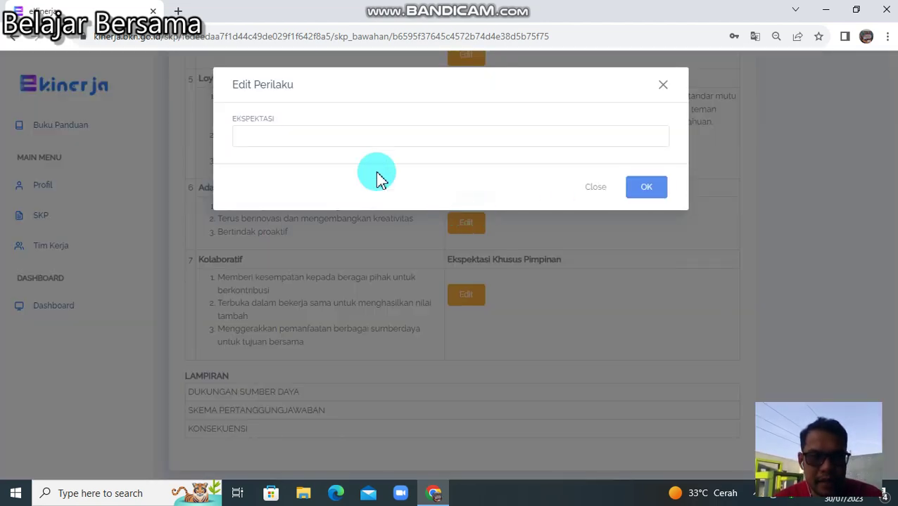
{"action": "left_click", "coordinate": [332, 145]}
{"action": "left_click", "coordinate": [391, 261]}
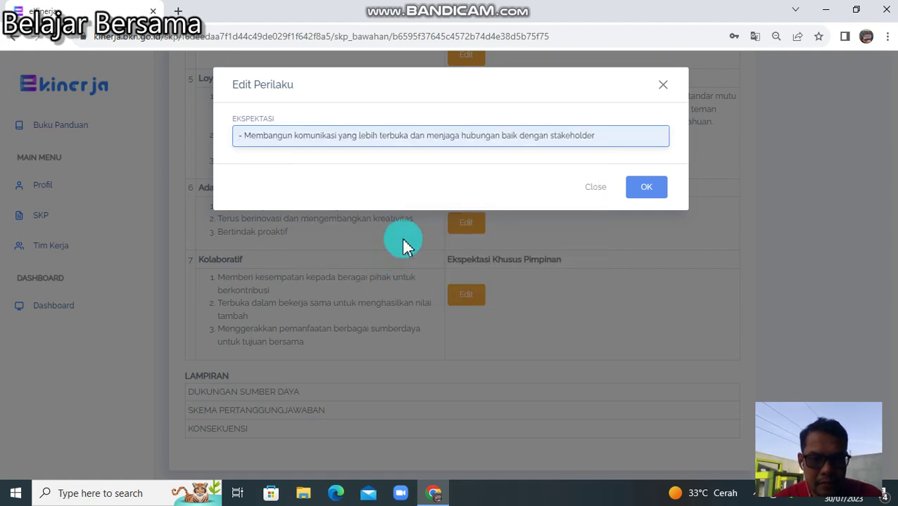
{"action": "left_click", "coordinate": [614, 137]}
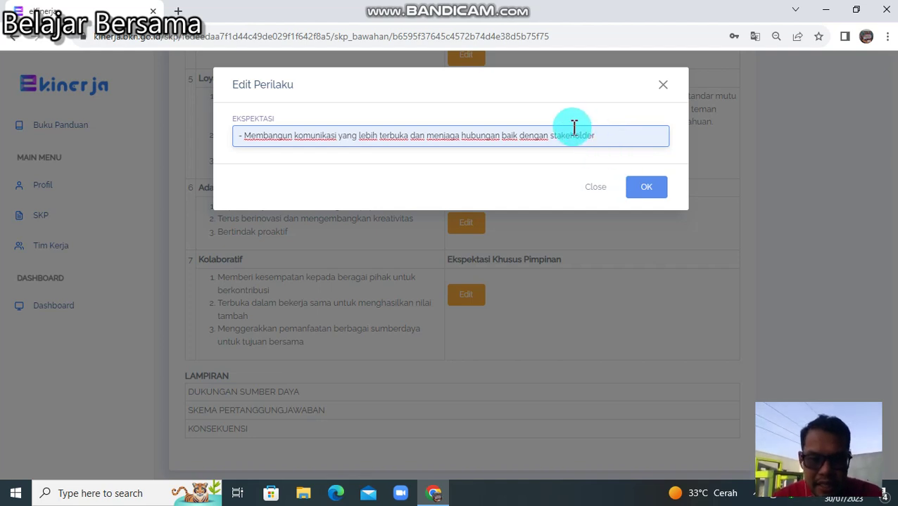
{"action": "type", "text": "h"}
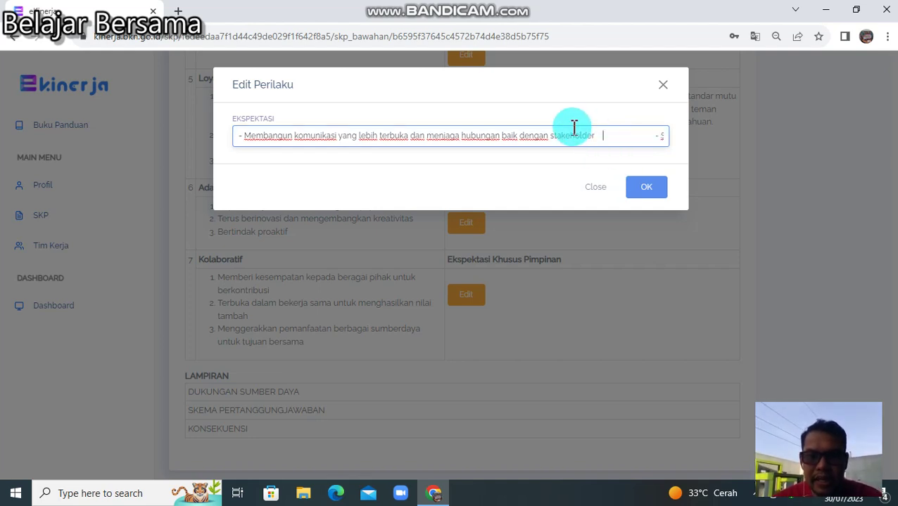
{"action": "left_click", "coordinate": [645, 188]}
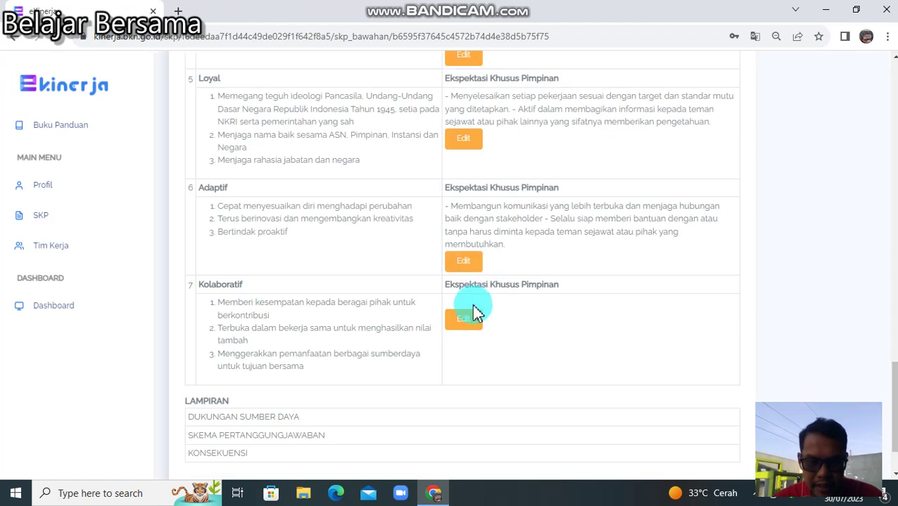
- Set the Kolaboratif expectation to the suggestion about obeying superiors per job structure
{"action": "left_click", "coordinate": [465, 322]}
{"action": "left_click", "coordinate": [289, 137]}
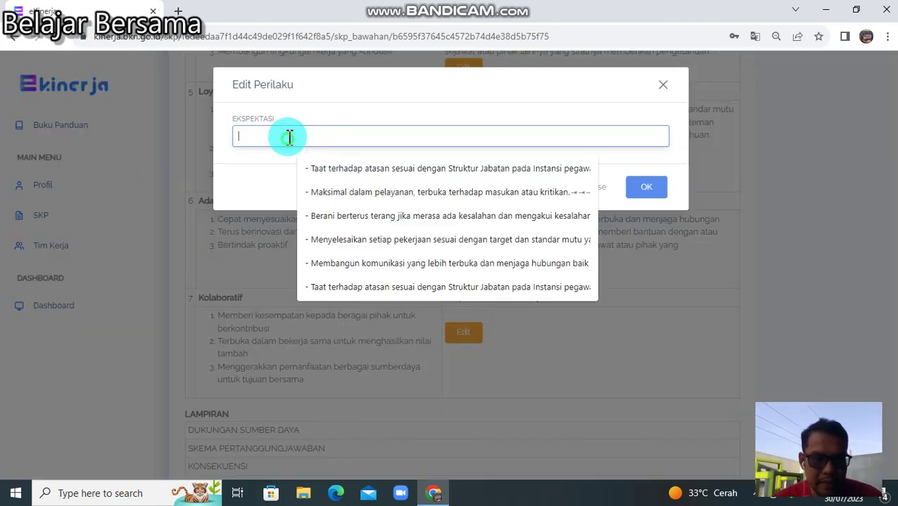
{"action": "left_click", "coordinate": [386, 284]}
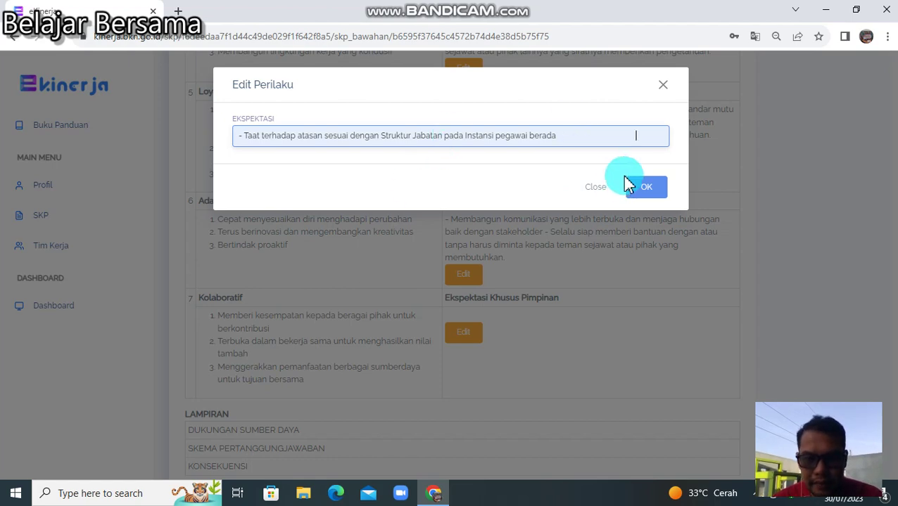
{"action": "left_click", "coordinate": [637, 186]}
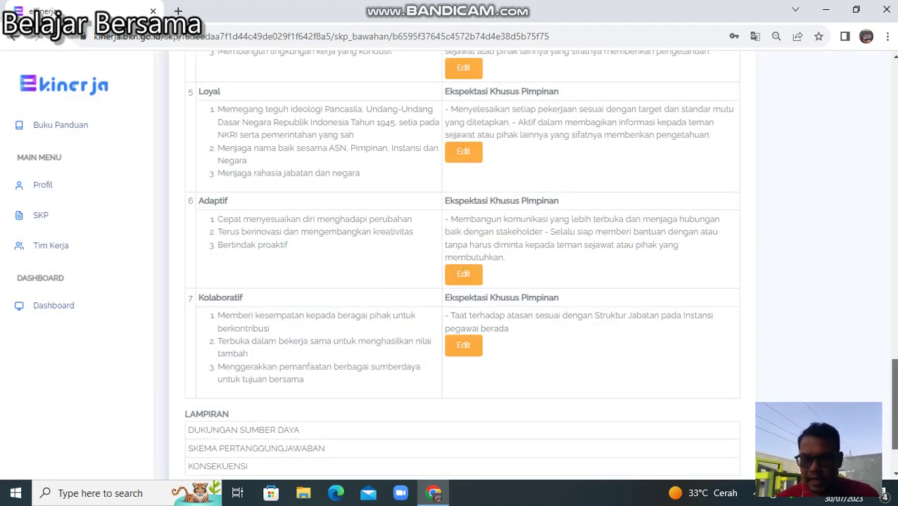
{"action": "scroll", "coordinate": [220, 244], "scroll_direction": "up", "scroll_amount": 10}
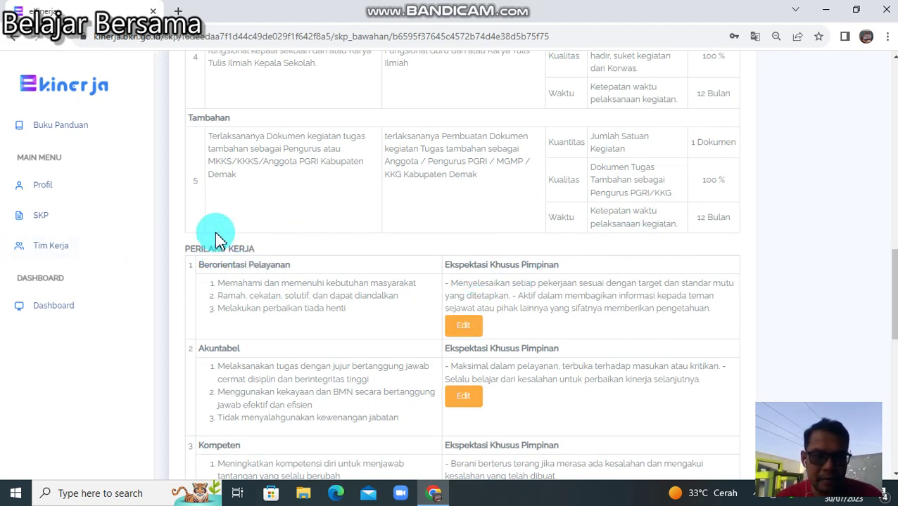
{"action": "left_click_drag", "start_coordinate": [894, 308], "coordinate": [895, 438]}
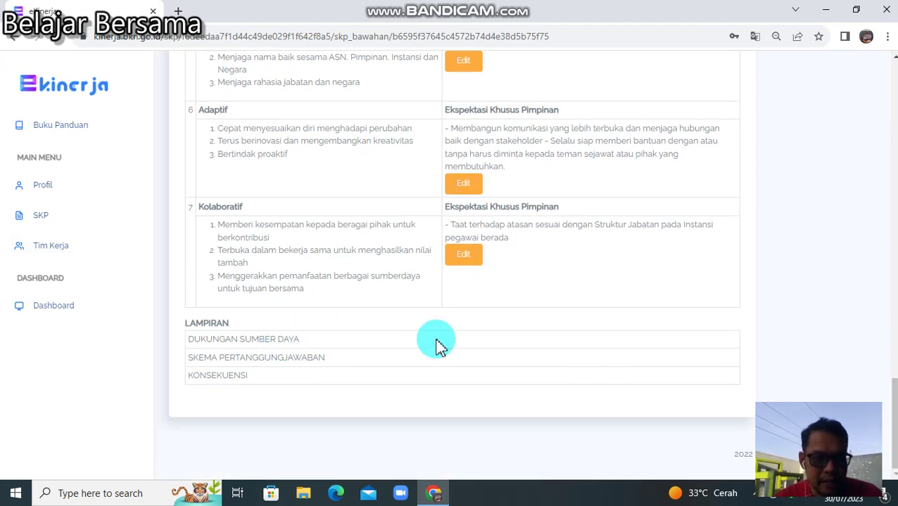
{"action": "scroll", "coordinate": [457, 262], "scroll_direction": "up", "scroll_amount": 15}
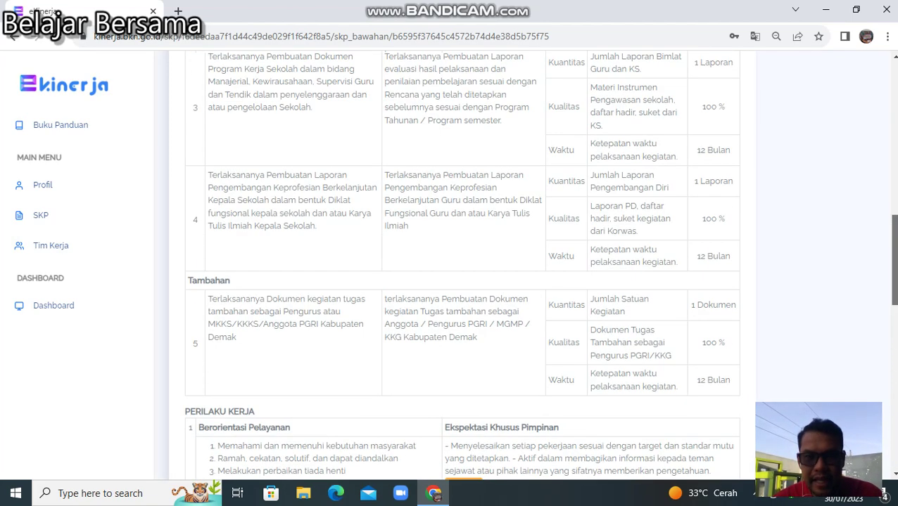
{"action": "scroll", "coordinate": [457, 263], "scroll_direction": "up", "scroll_amount": 6}
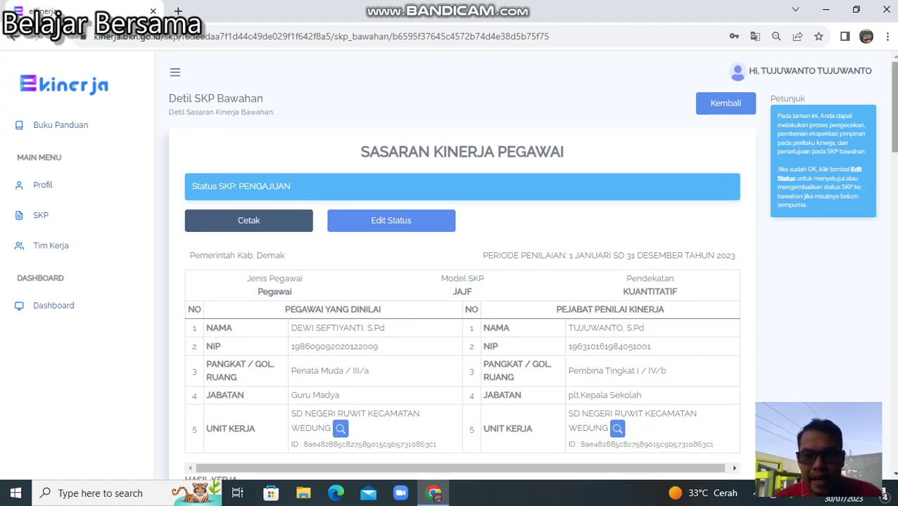
{"action": "scroll", "coordinate": [457, 266], "scroll_direction": "down", "scroll_amount": 10}
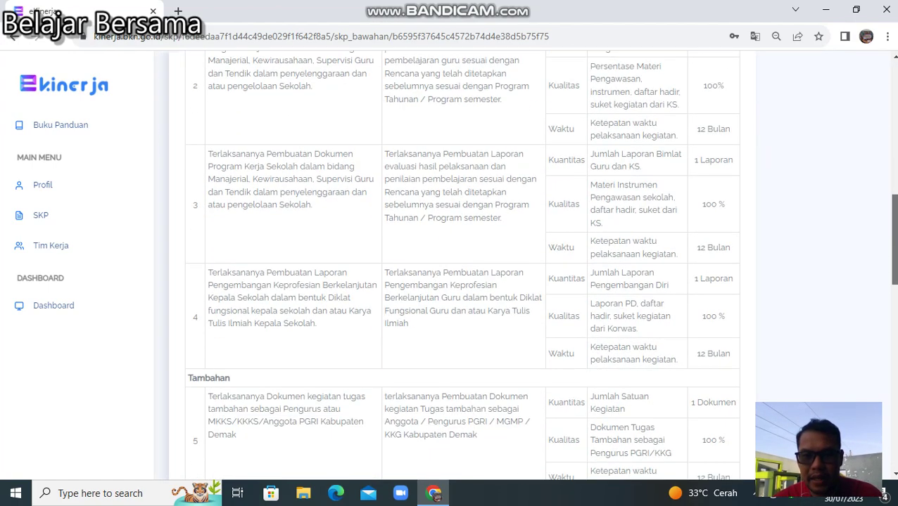
{"action": "scroll", "coordinate": [532, 150], "scroll_direction": "down", "scroll_amount": 6}
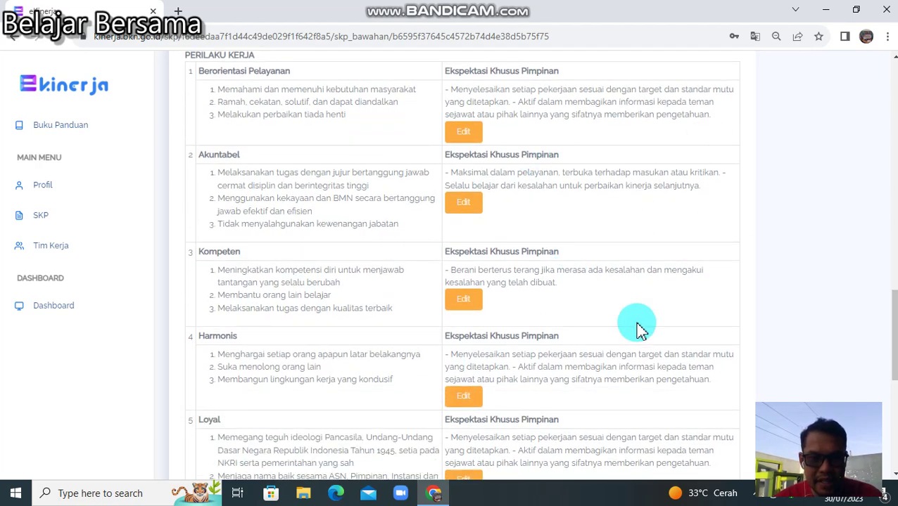
{"action": "left_click_drag", "start_coordinate": [893, 336], "coordinate": [893, 106]}
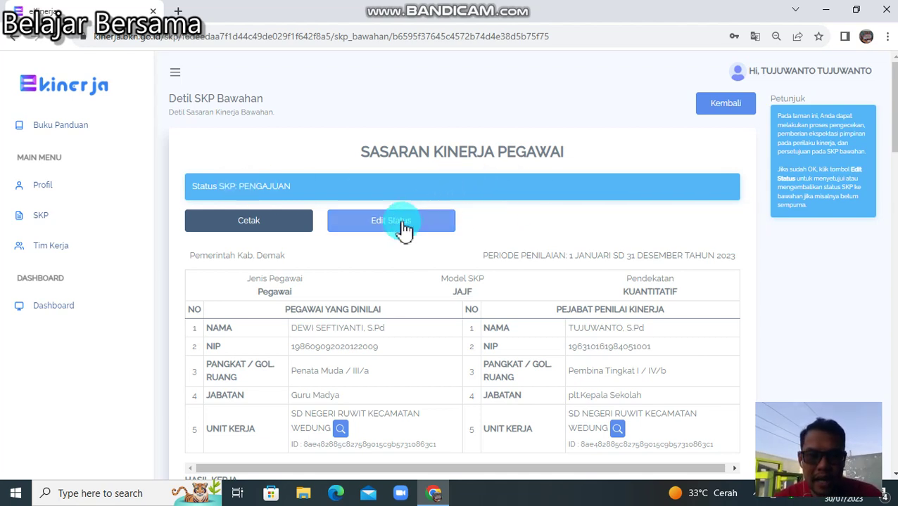
- Change the teacher's SKP status to Persetujuan, then log out of the principal's account
{"action": "left_click", "coordinate": [274, 146]}
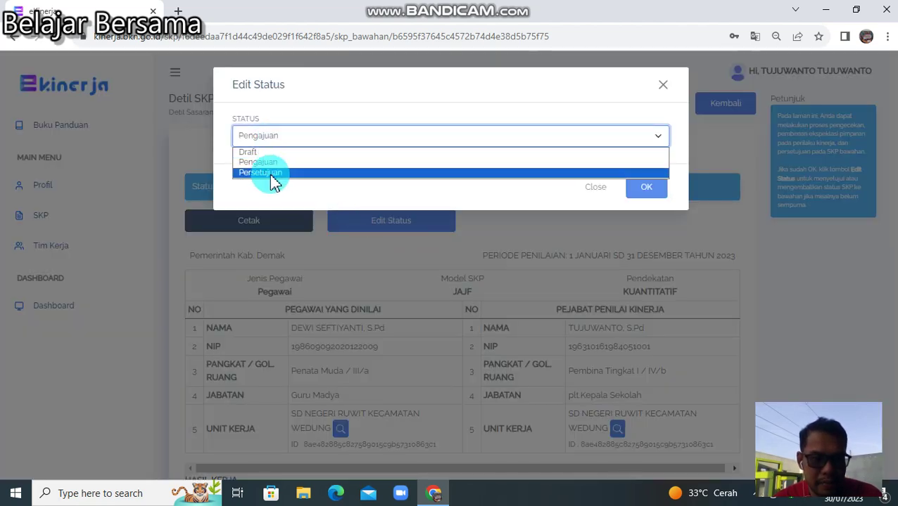
{"action": "left_click", "coordinate": [318, 176]}
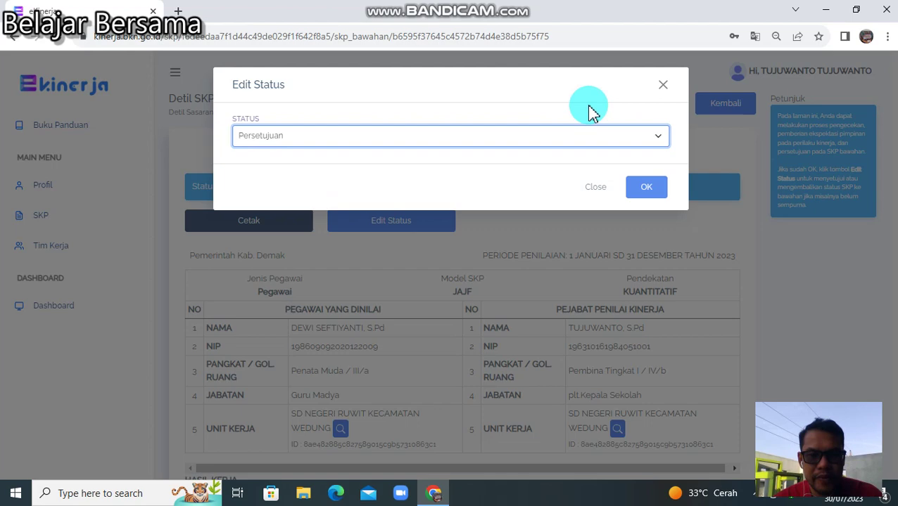
{"action": "left_click", "coordinate": [640, 186]}
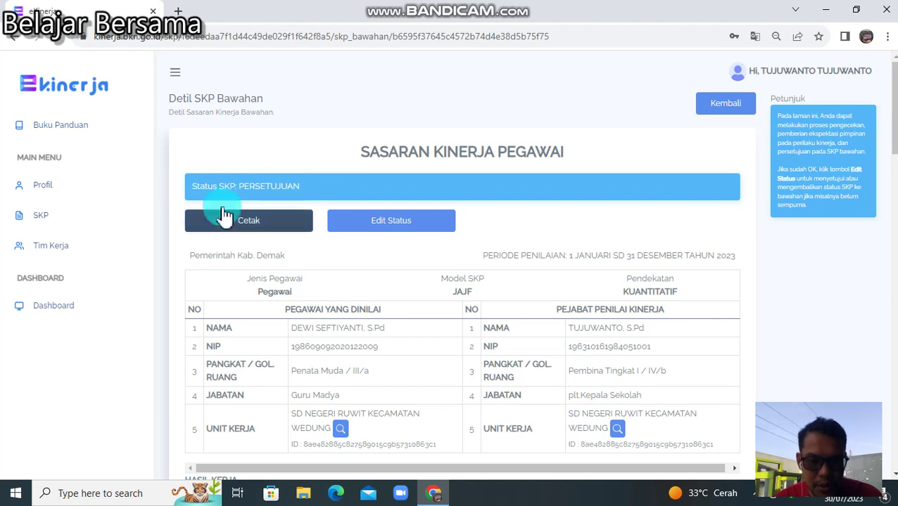
{"action": "left_click", "coordinate": [814, 73]}
{"action": "left_click", "coordinate": [745, 78]}
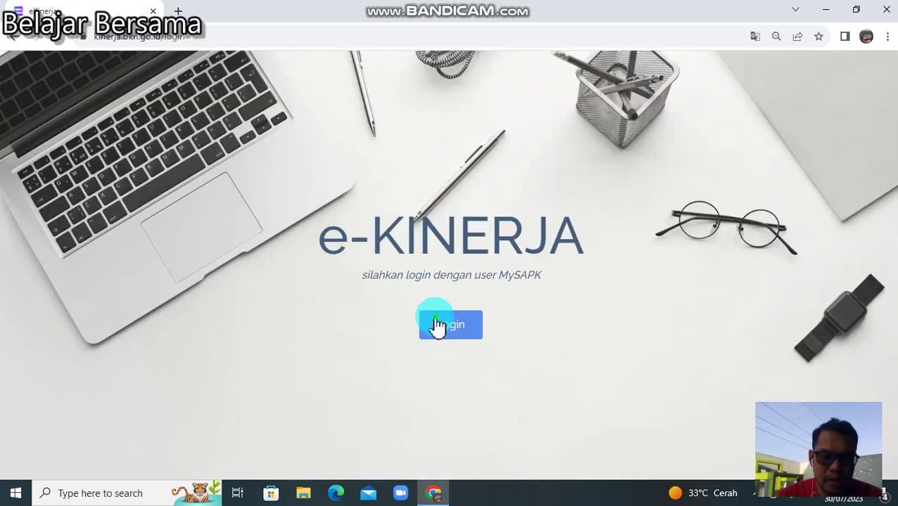
- Sign in through PUBLIC-SIASN SSO with the subordinate teacher's NIP and password
{"action": "left_click", "coordinate": [434, 325]}
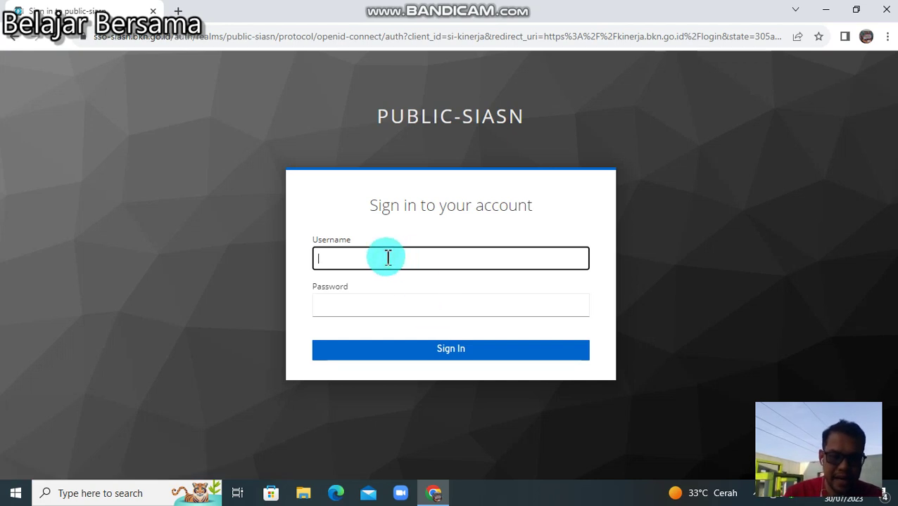
{"action": "key", "text": "Caps_Lock"}
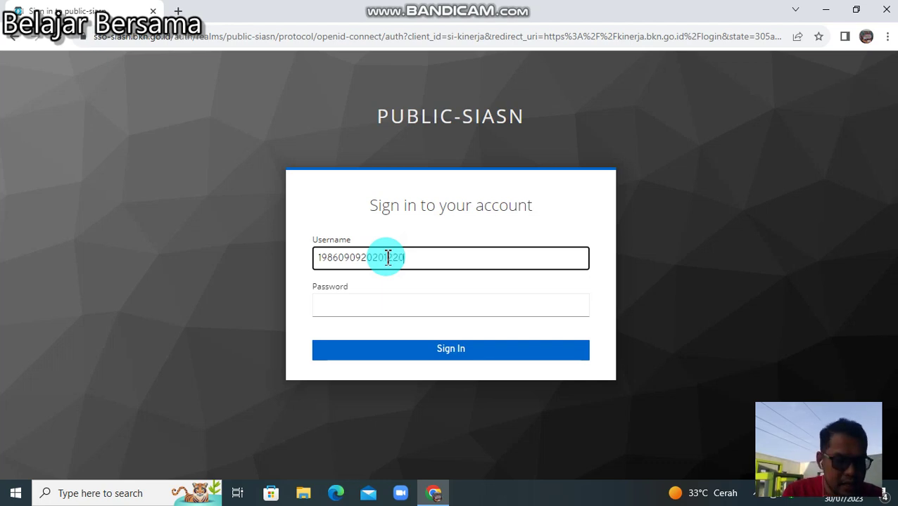
{"action": "key", "text": "Tab"}
{"action": "key", "text": "Caps_Lock"}
{"action": "key", "text": "Caps_Lock"}
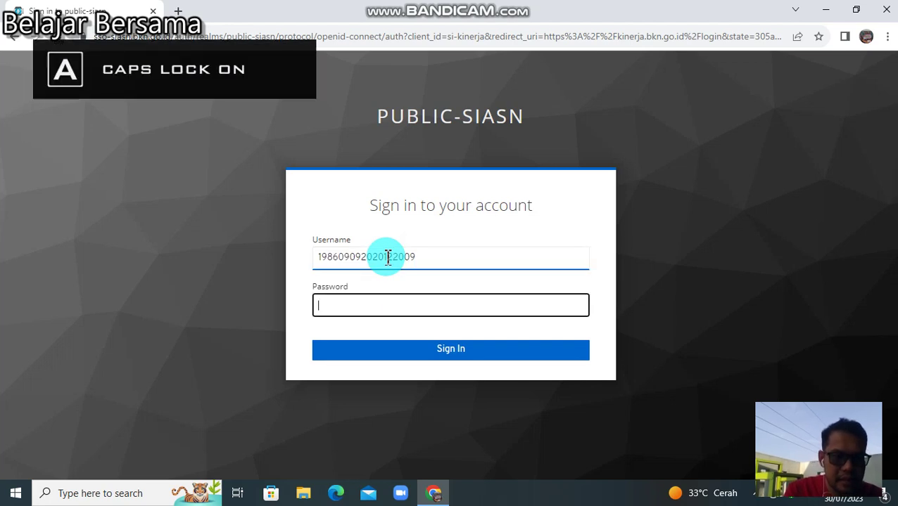
{"action": "key", "text": "Caps_Lock"}
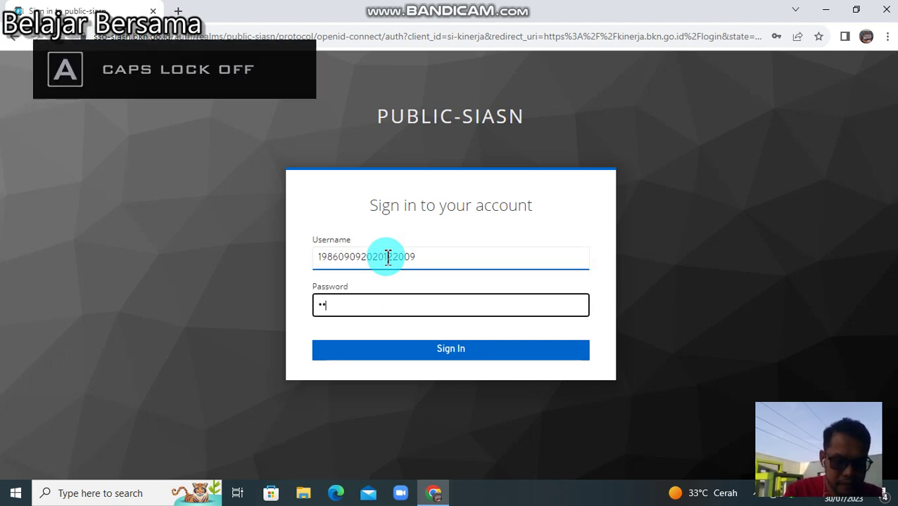
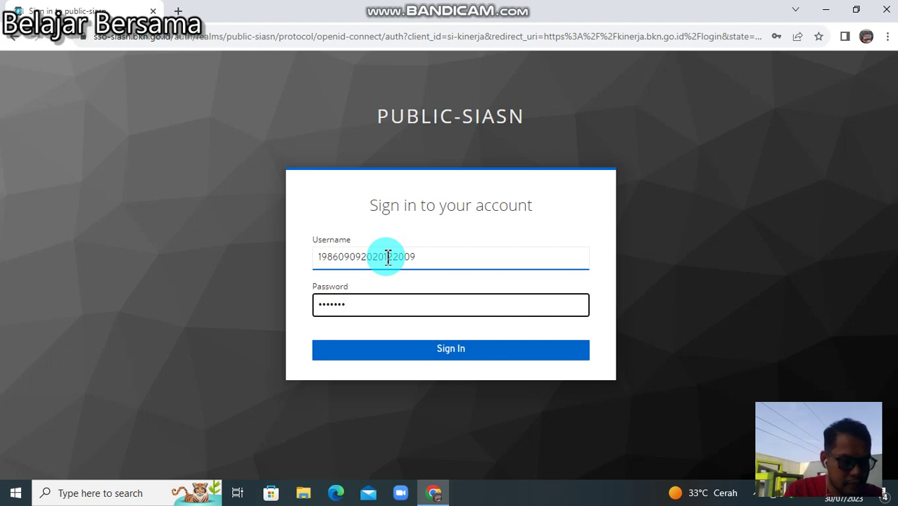
{"action": "key", "text": "Return"}
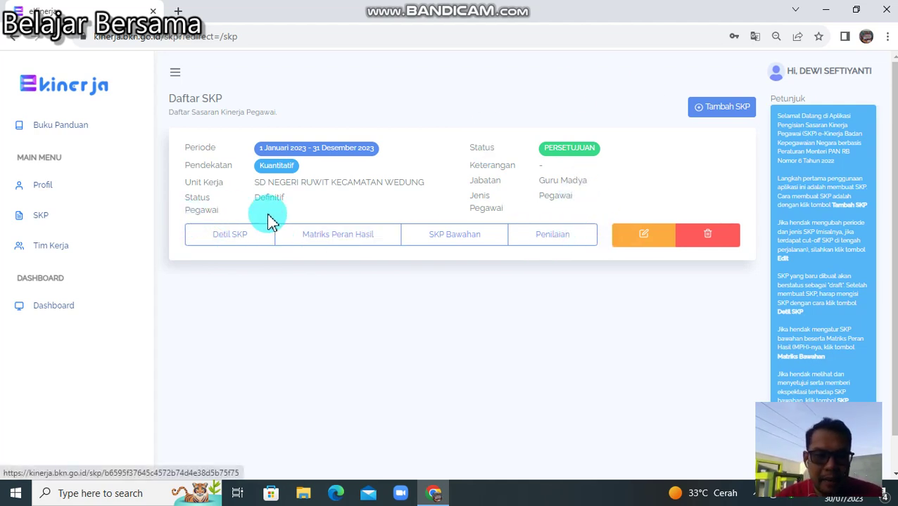
- Open the SKP's Penilaian page, then Semester 1 Rencana Aksi, and scroll to its five work results
{"action": "left_click", "coordinate": [559, 245]}
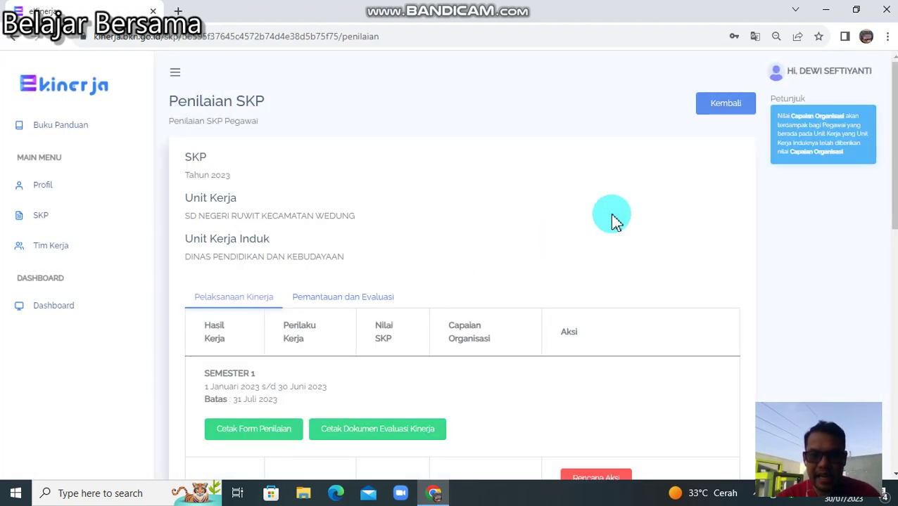
{"action": "scroll", "coordinate": [614, 221], "scroll_direction": "down", "scroll_amount": 4}
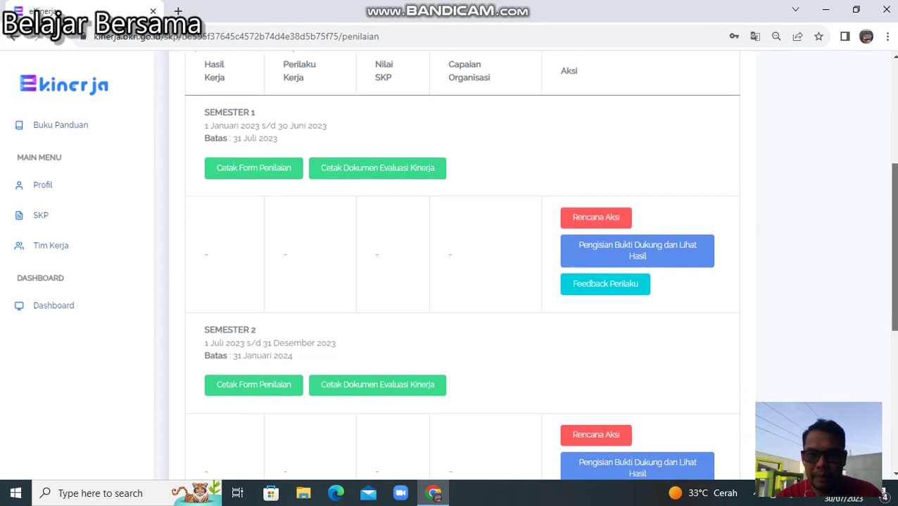
{"action": "scroll", "coordinate": [671, 199], "scroll_direction": "up", "scroll_amount": 1}
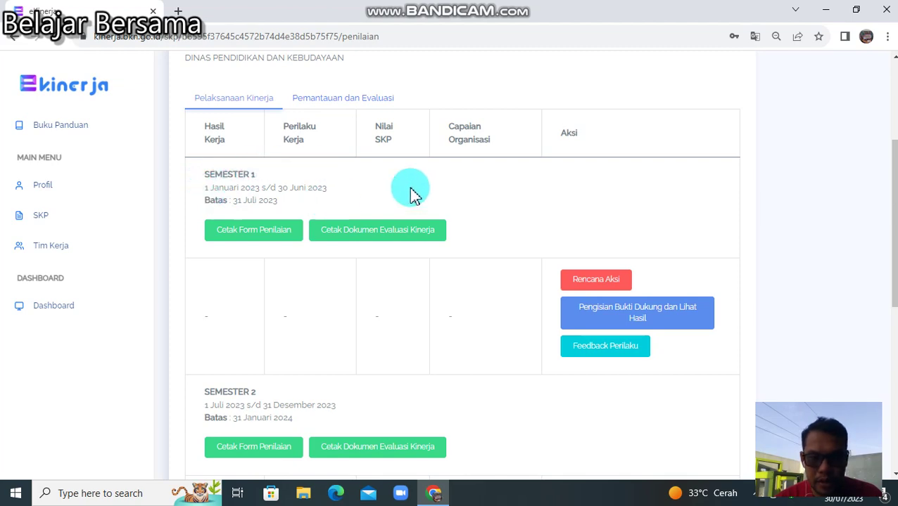
{"action": "left_click", "coordinate": [589, 280]}
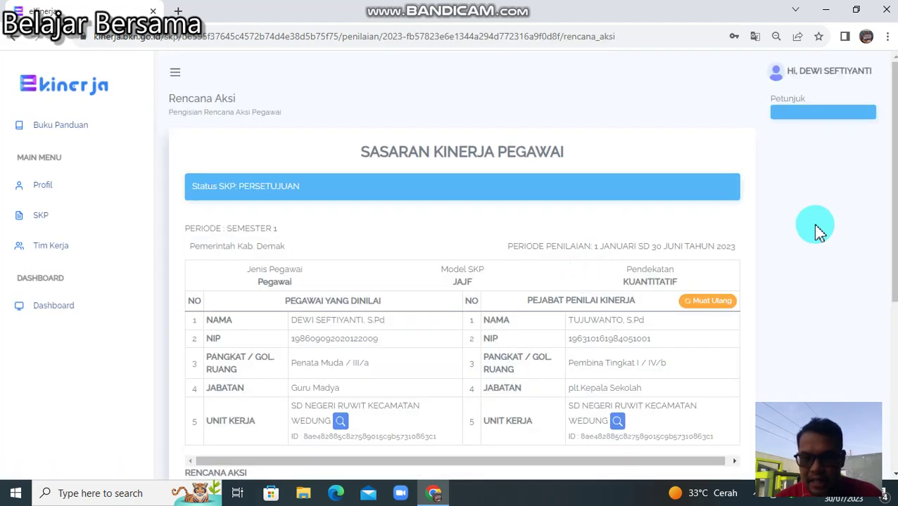
{"action": "scroll", "coordinate": [457, 269], "scroll_direction": "down", "scroll_amount": 4}
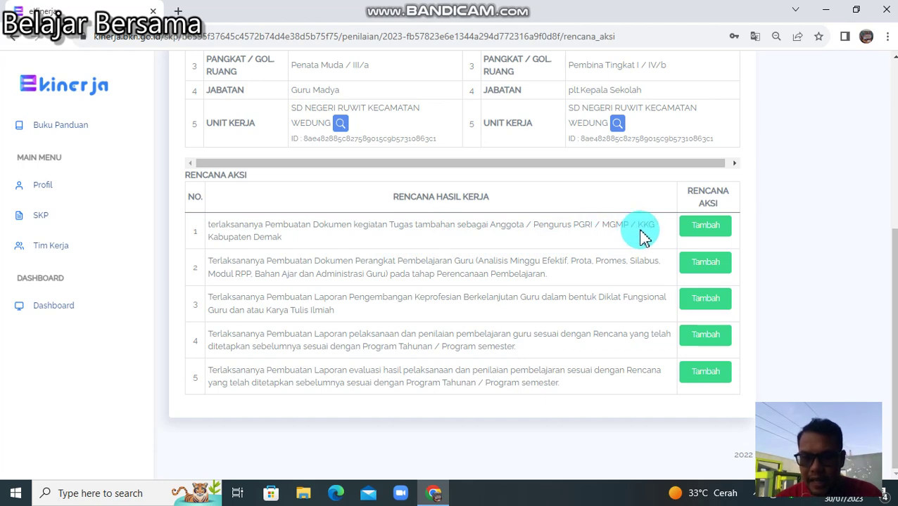
- Add the action plan 'Melaksanakan Program Kerja PGRI Ranting Karangtengah' to work result 1
{"action": "left_click", "coordinate": [703, 232]}
{"action": "left_click", "coordinate": [391, 132]}
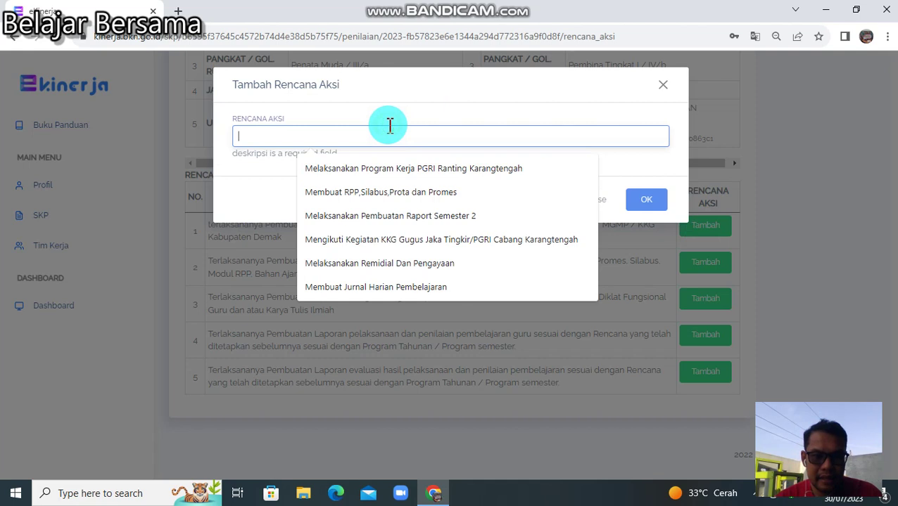
{"action": "left_click", "coordinate": [388, 169]}
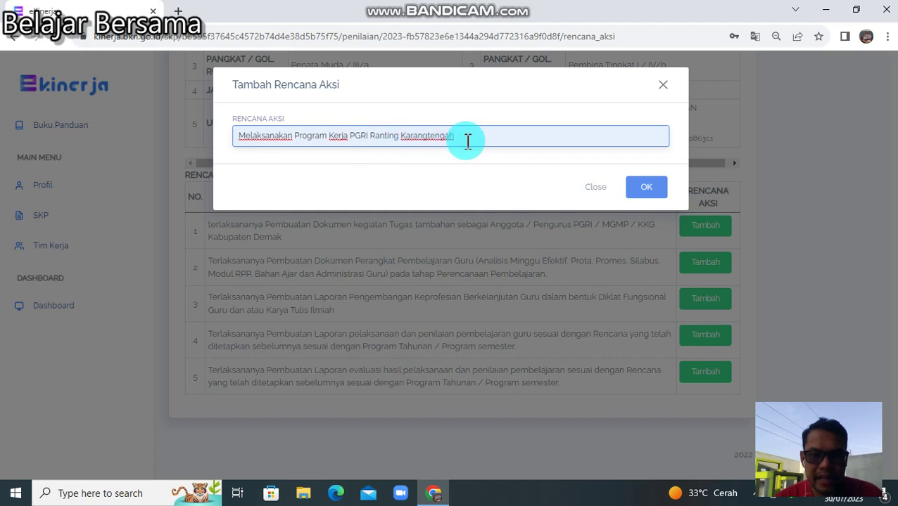
{"action": "left_click", "coordinate": [636, 189]}
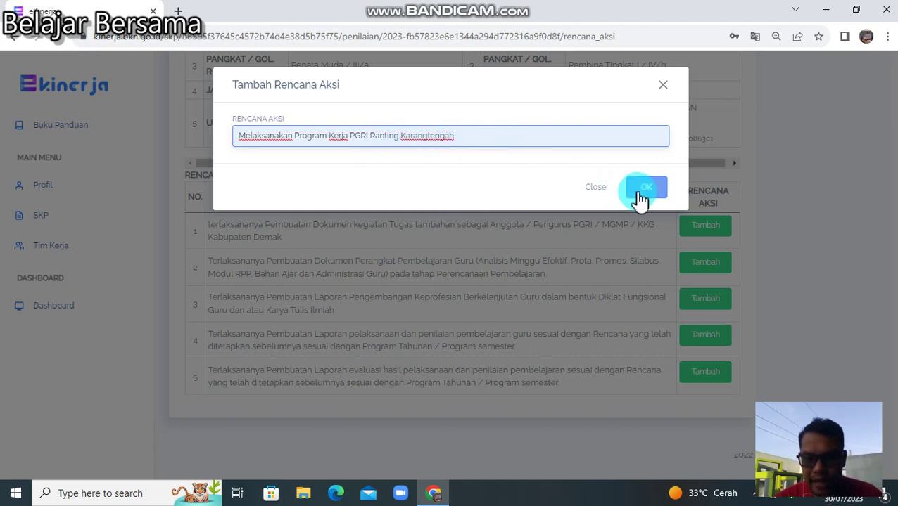
{"action": "left_click", "coordinate": [544, 133]}
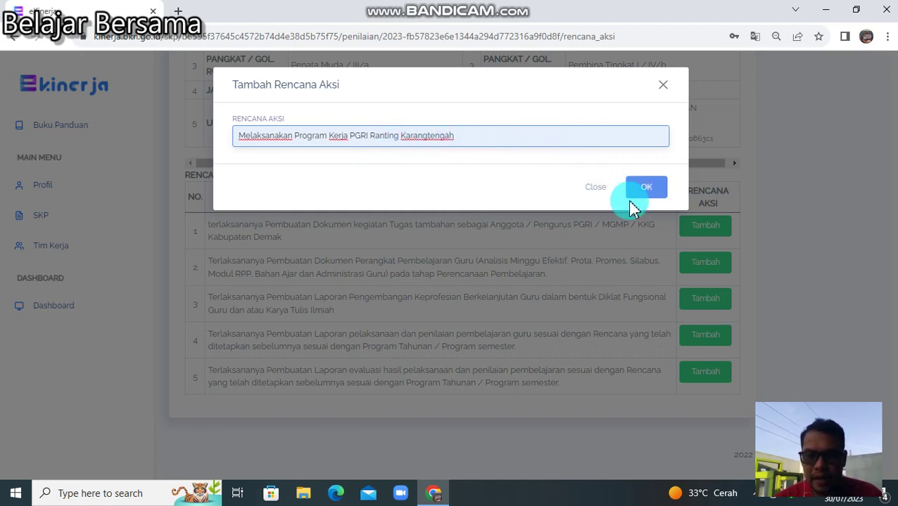
{"action": "left_click", "coordinate": [636, 200]}
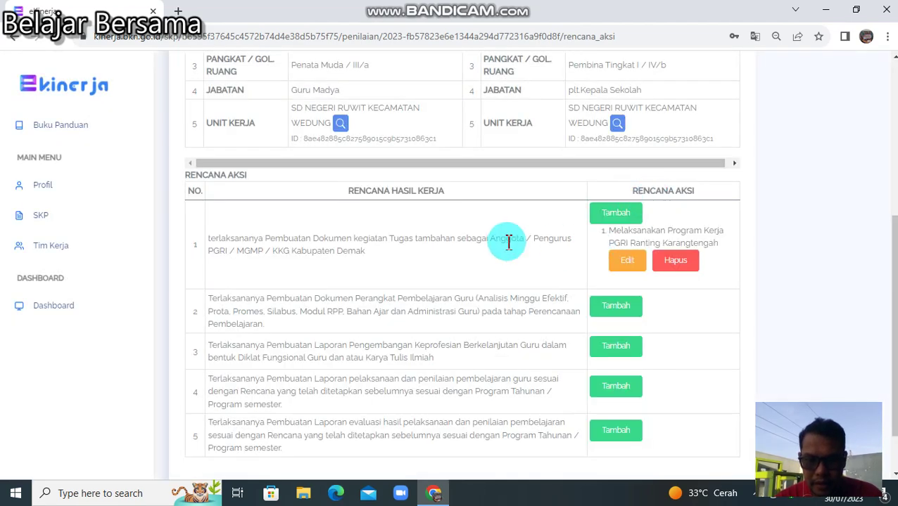
- Add a second action plan to work result 1: 'Mengikuti Kegiatan KKG Gugus Jaka Tingkir/PGRI Cabang Karangtengah'
{"action": "left_click", "coordinate": [608, 220]}
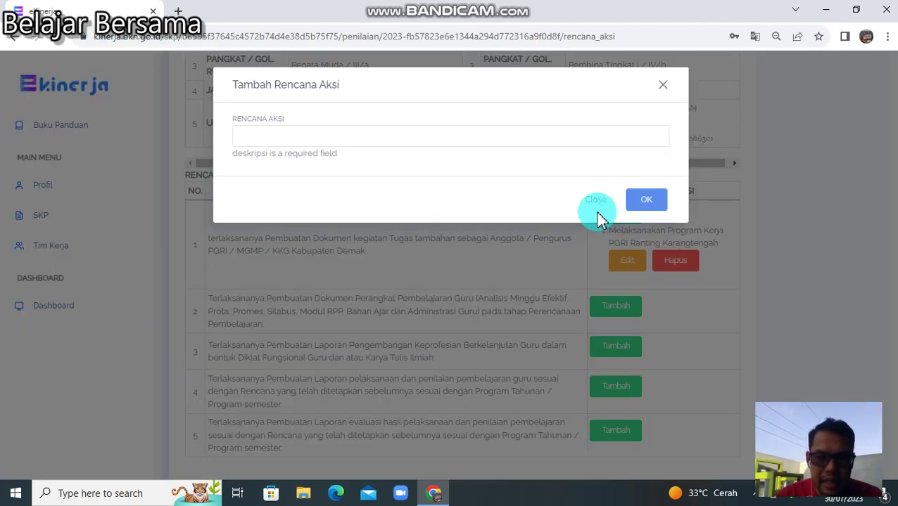
{"action": "left_click", "coordinate": [470, 133]}
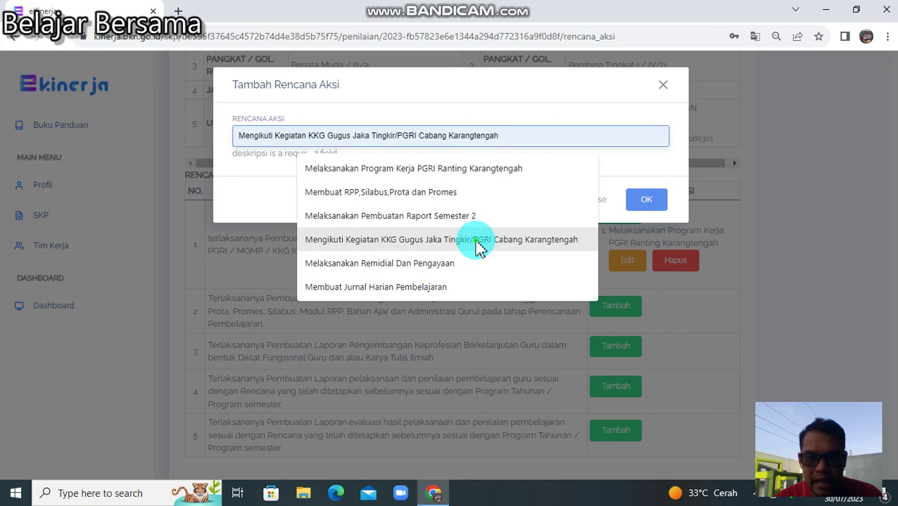
{"action": "left_click", "coordinate": [475, 241]}
{"action": "left_click", "coordinate": [645, 199]}
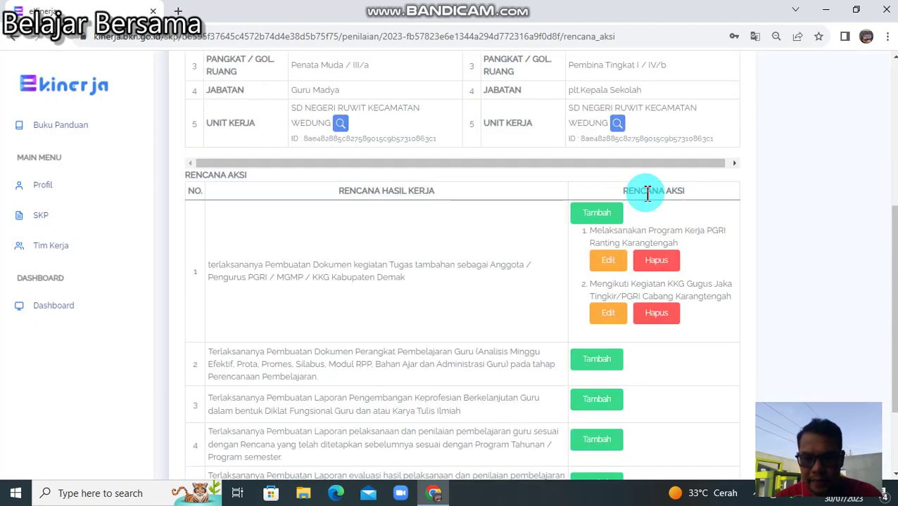
{"action": "scroll", "coordinate": [883, 262], "scroll_direction": "down", "scroll_amount": 2}
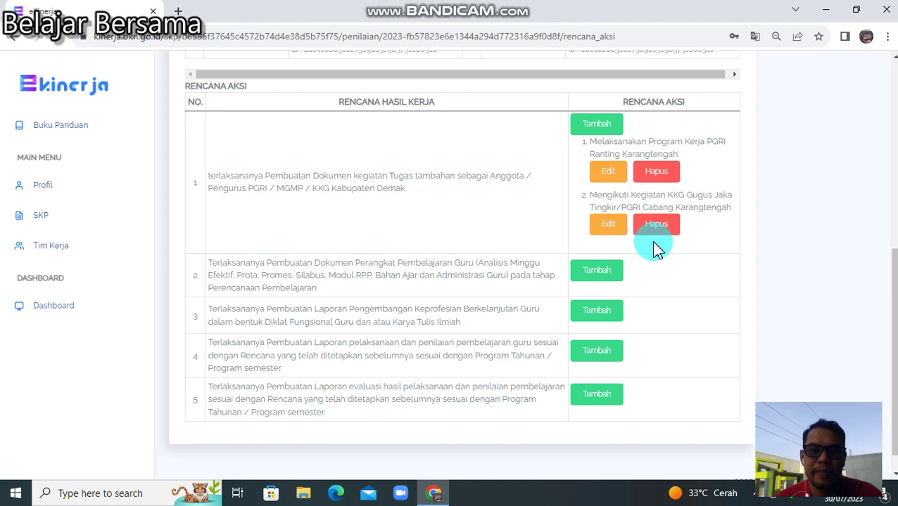
{"action": "scroll", "coordinate": [458, 254], "scroll_direction": "down", "scroll_amount": 1}
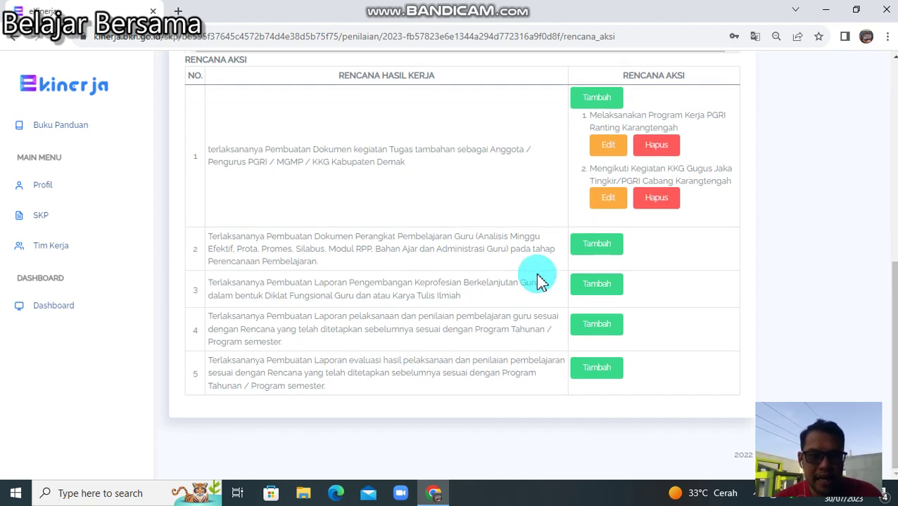